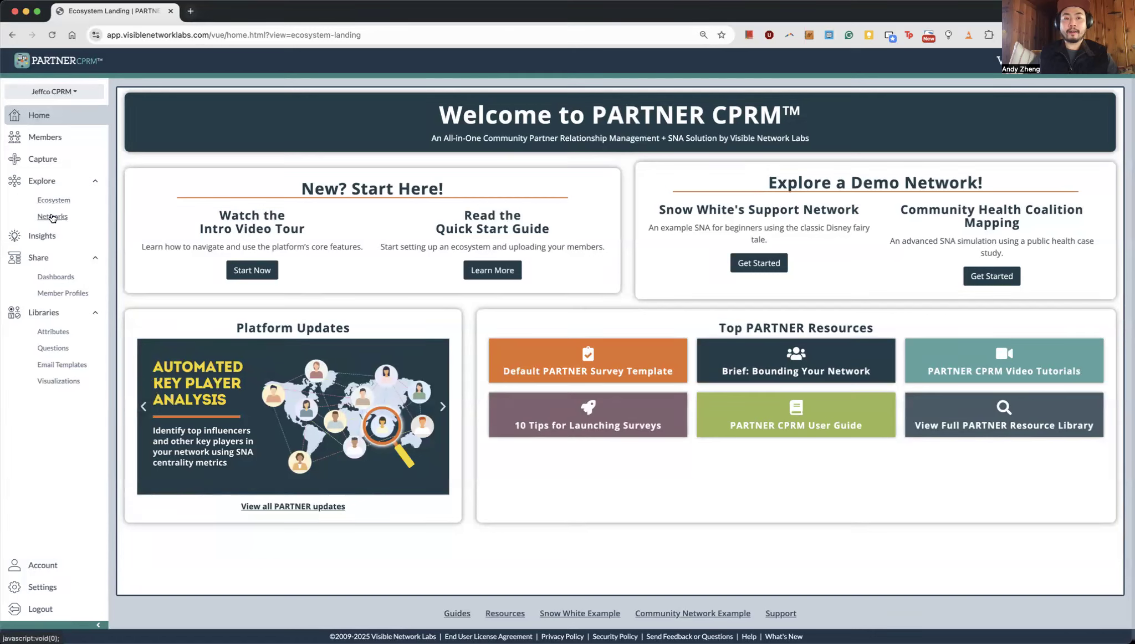
Open the Networks analyzer and load the Jeffco CPRM 2023 network map
click(53, 217)
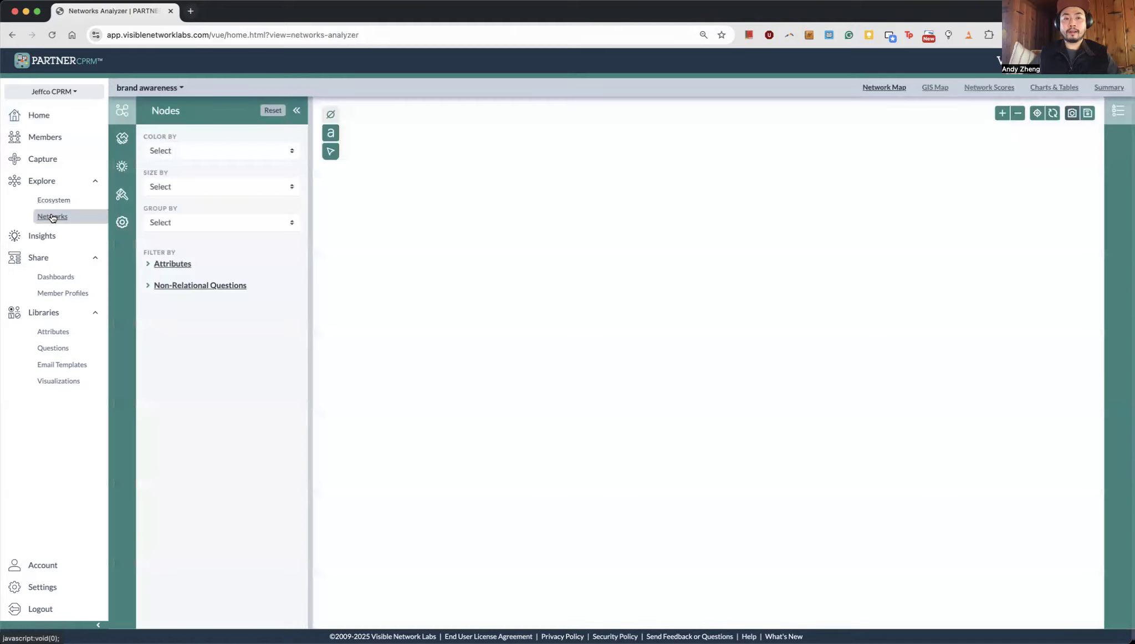
click(170, 90)
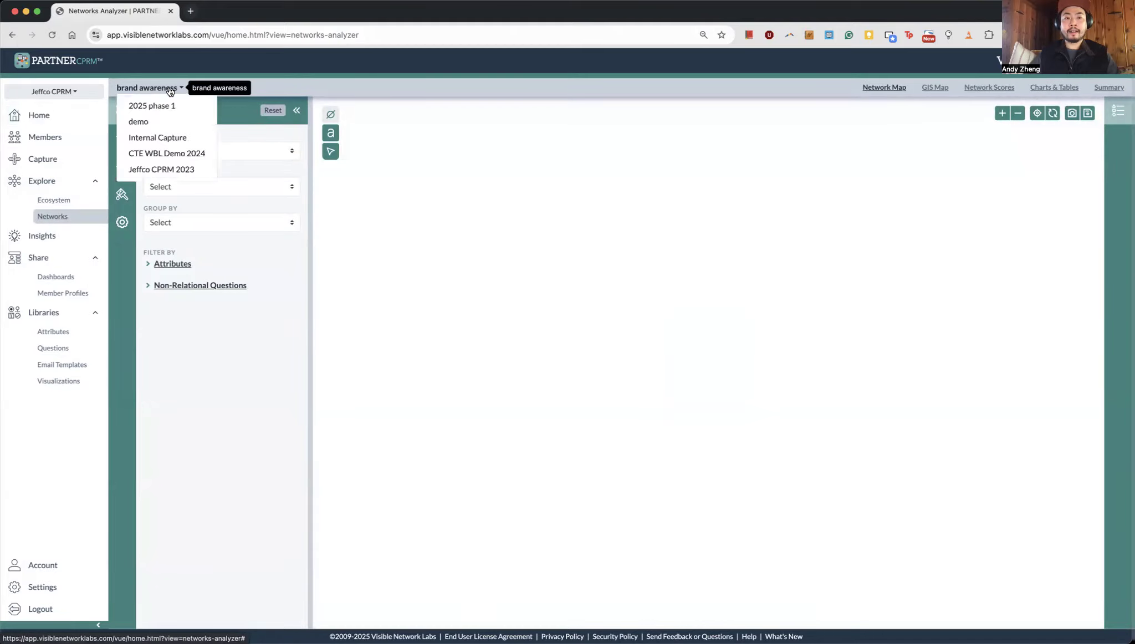
click(146, 170)
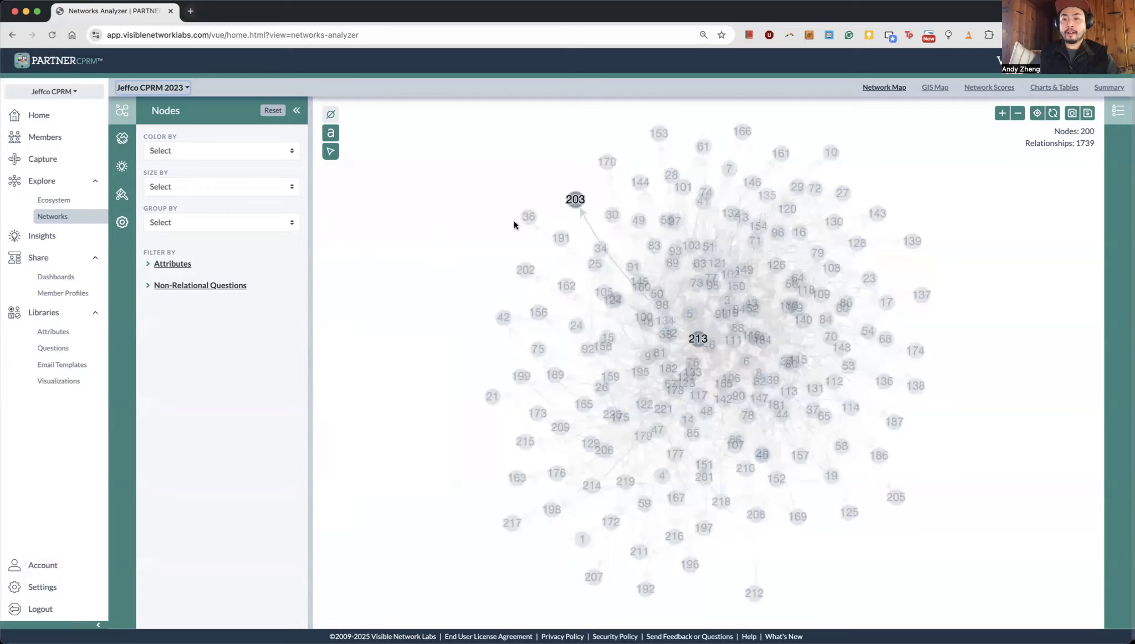
Select node 203 to isolate its connections, shift it slightly, and clear the selection
click(569, 190)
drag(570, 190, 575, 196)
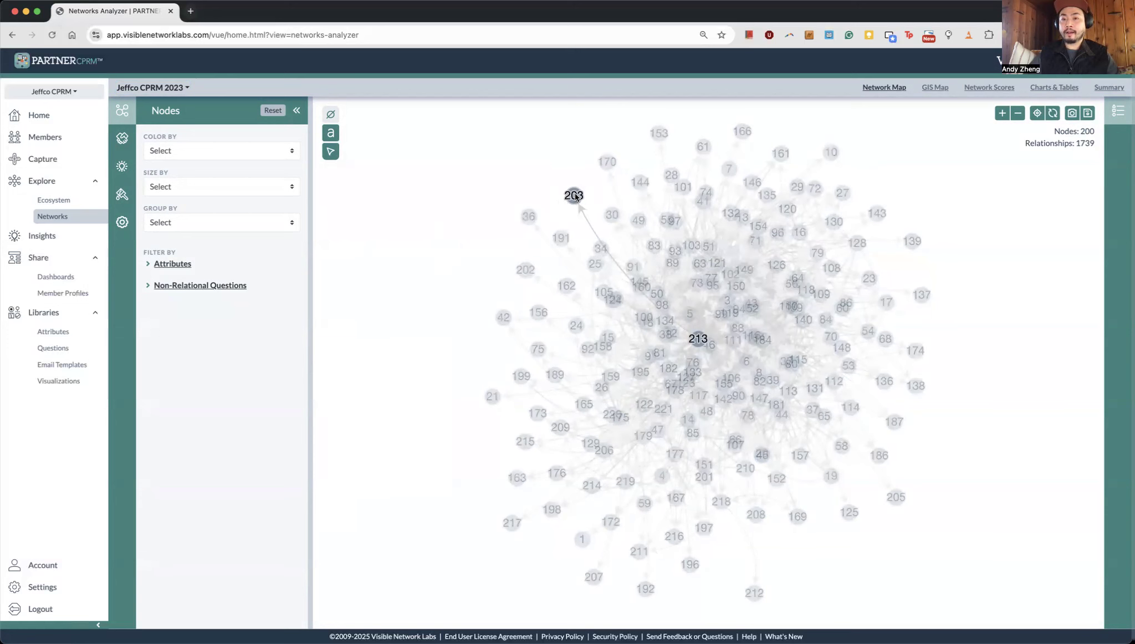
click(557, 176)
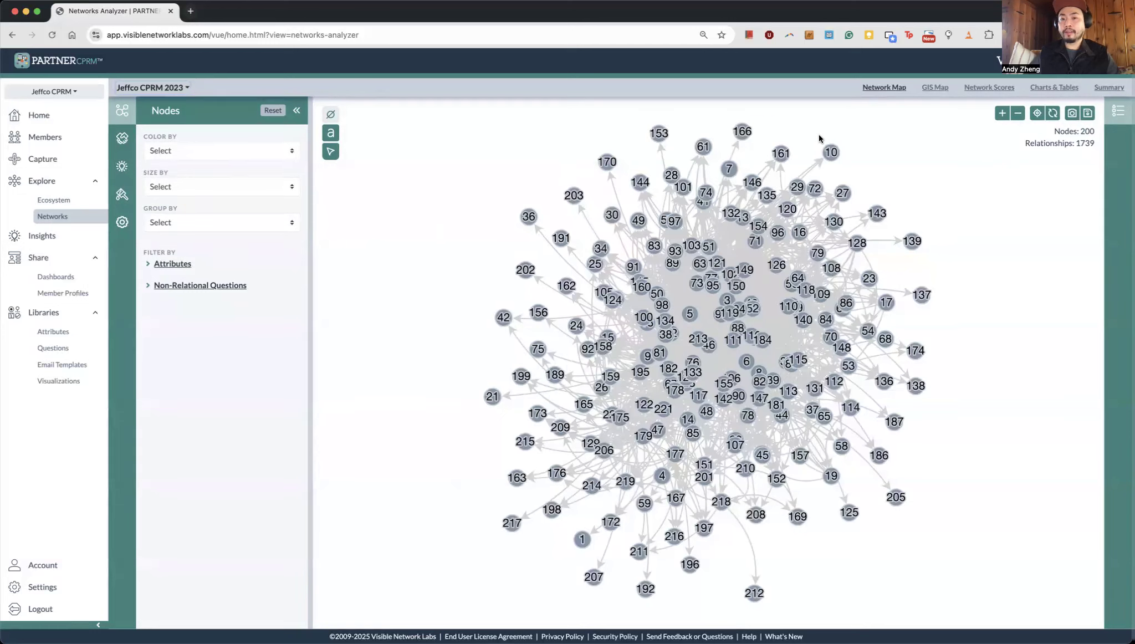
Highlight nodes 170 and 203 on the network map
click(608, 163)
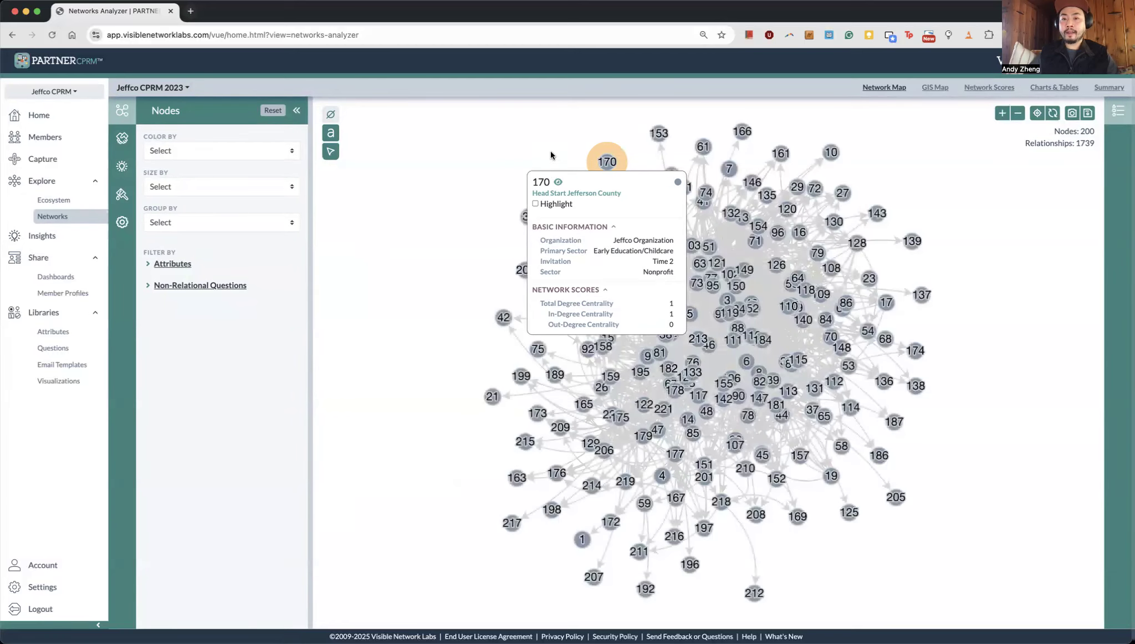
click(535, 204)
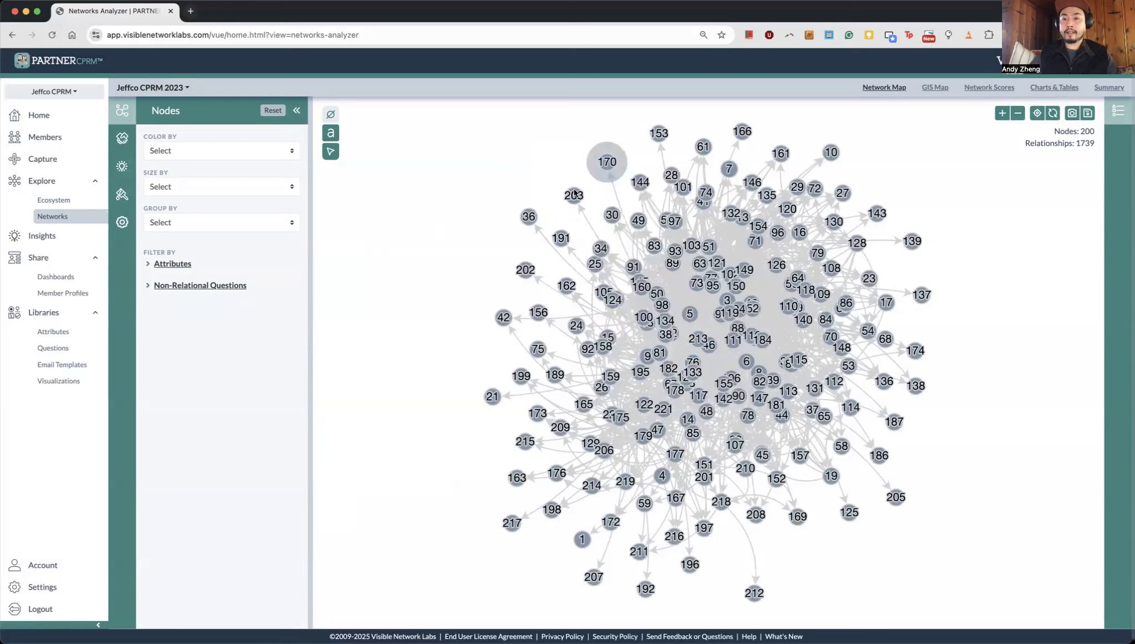
click(574, 199)
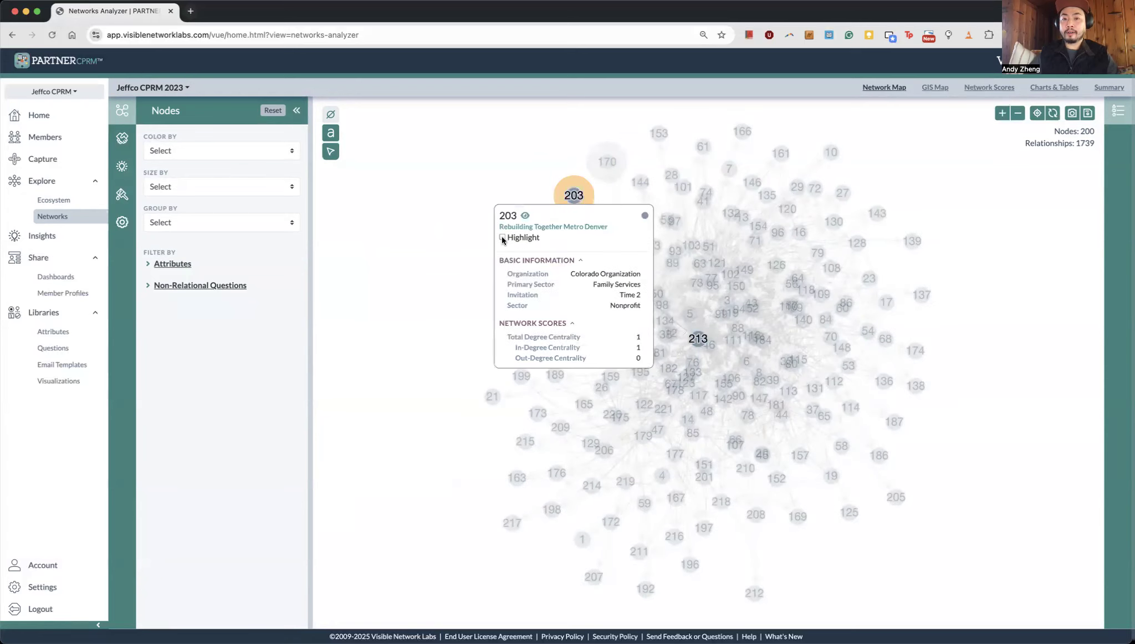
click(502, 236)
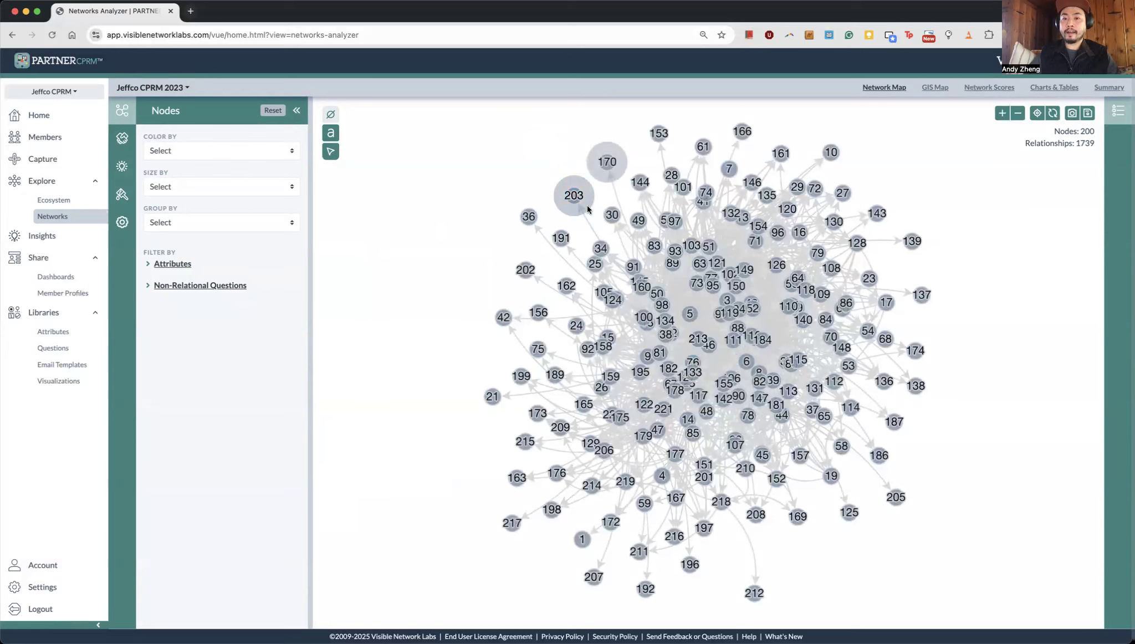
Remove the highlight from nodes 203 and 170
click(574, 195)
click(516, 236)
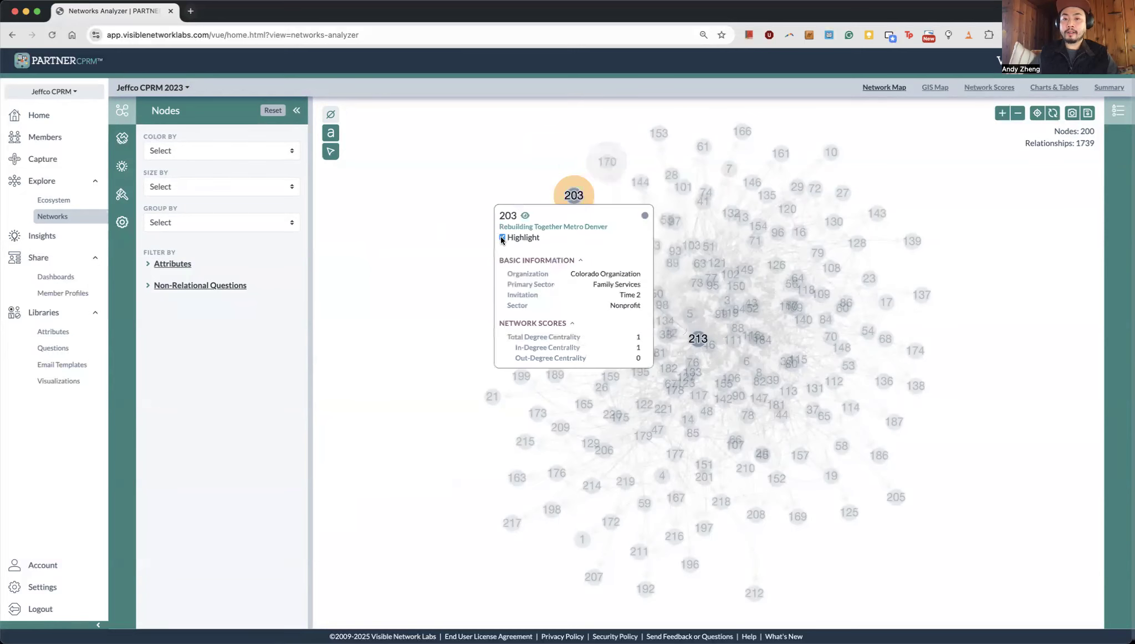
click(606, 159)
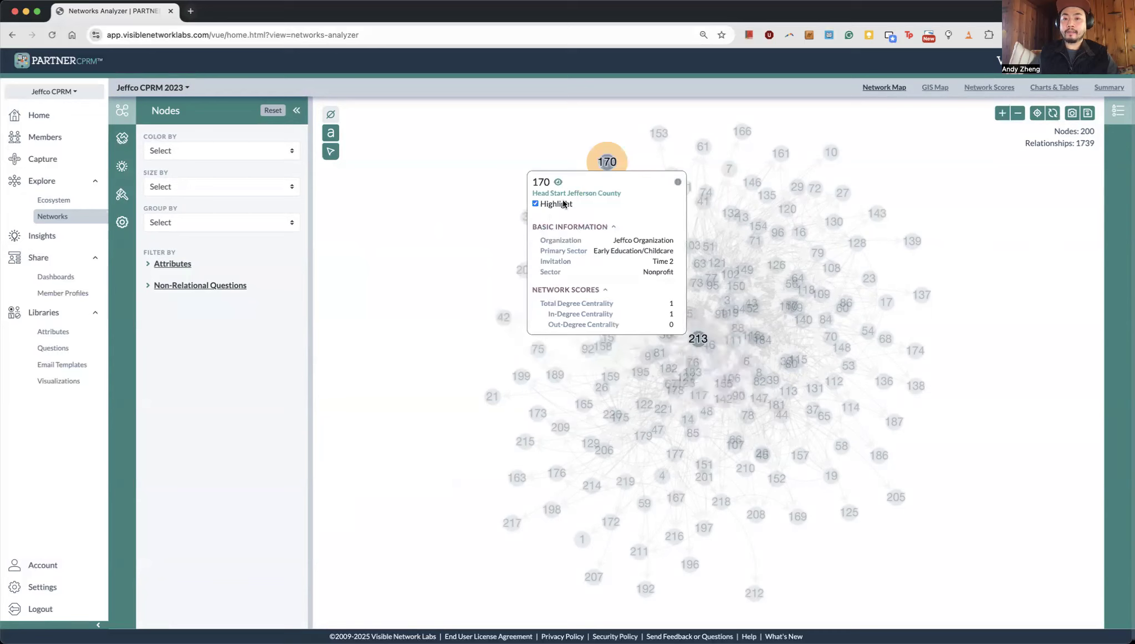
click(488, 172)
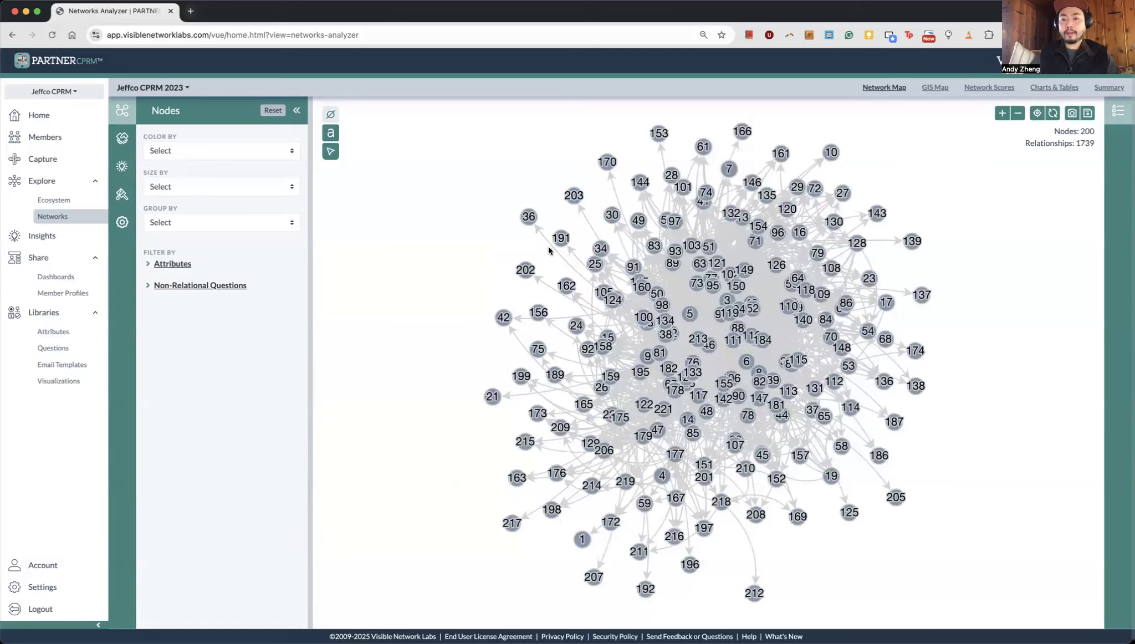
Reposition node 36 on the outer edge of the network, slightly farther from the cluster
click(529, 217)
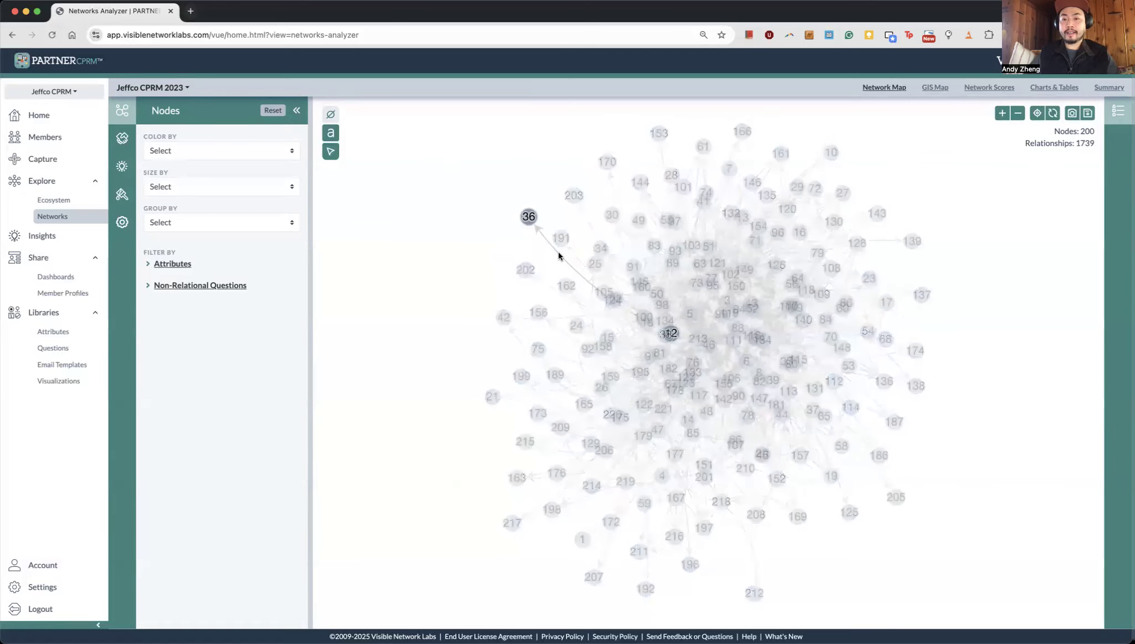
drag(529, 216, 499, 202)
click(511, 217)
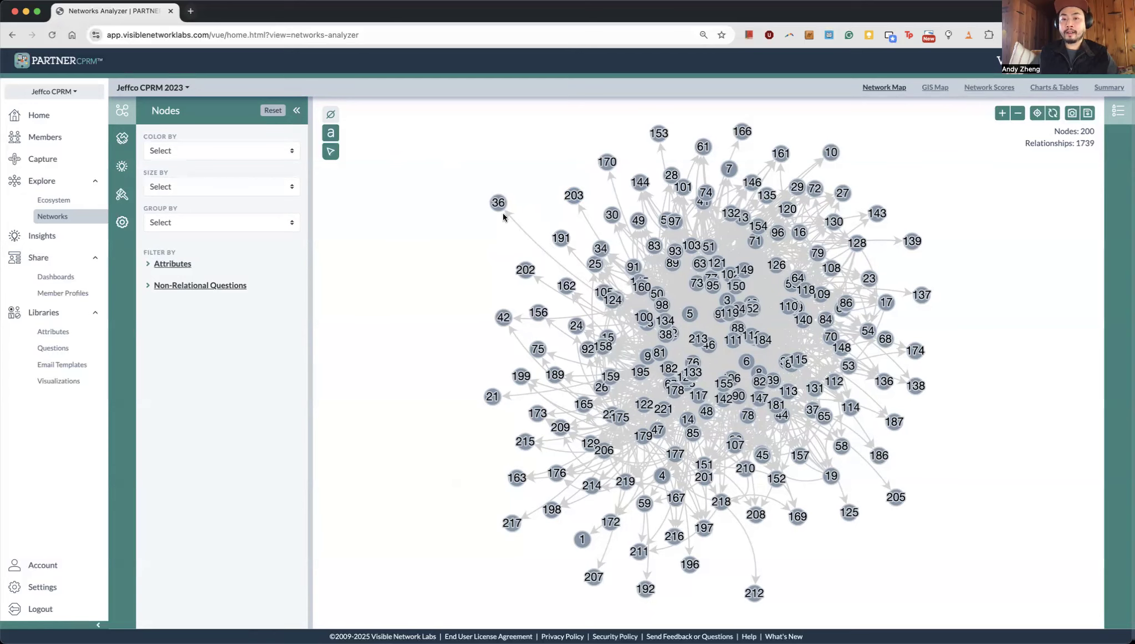
drag(498, 205, 510, 228)
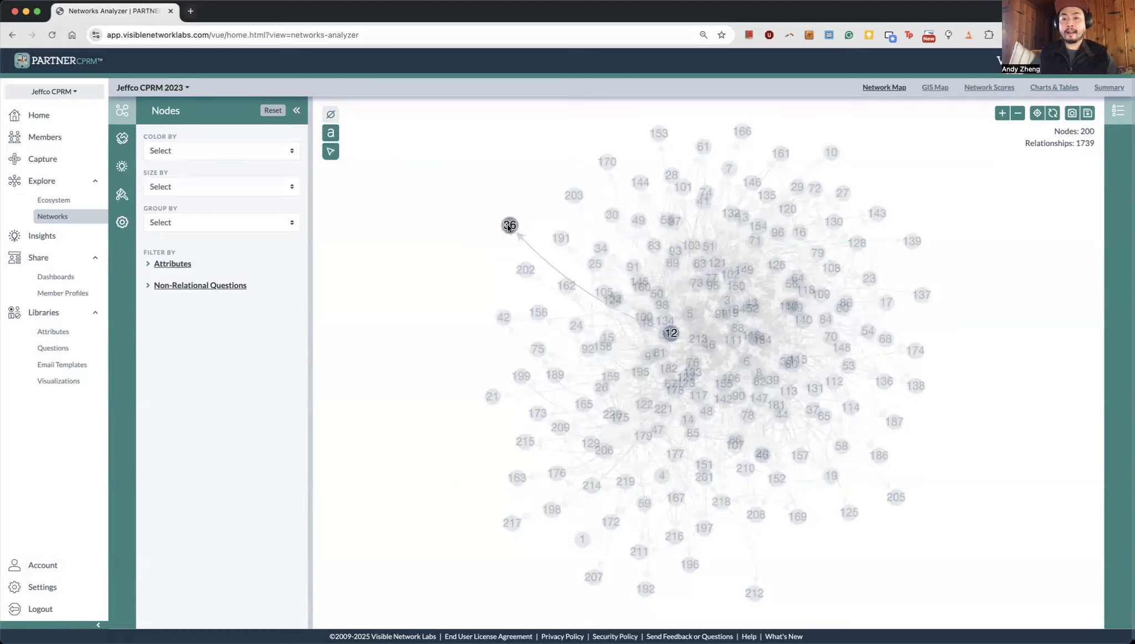
Turn the relationship arrowheads off and back on, and view node 36's member details
click(335, 153)
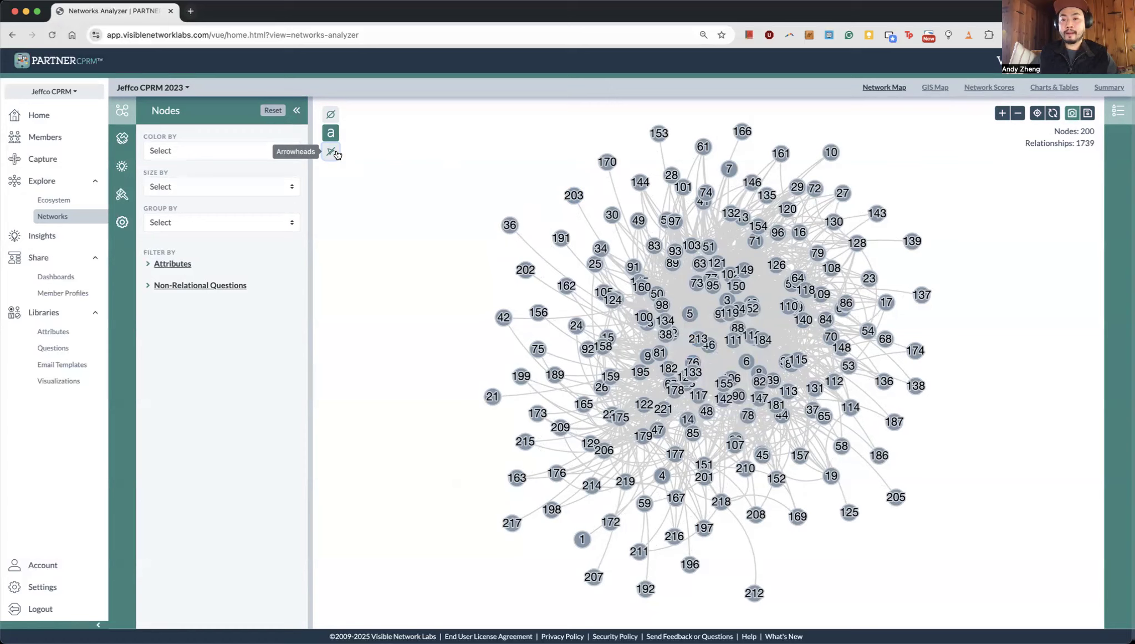
click(335, 153)
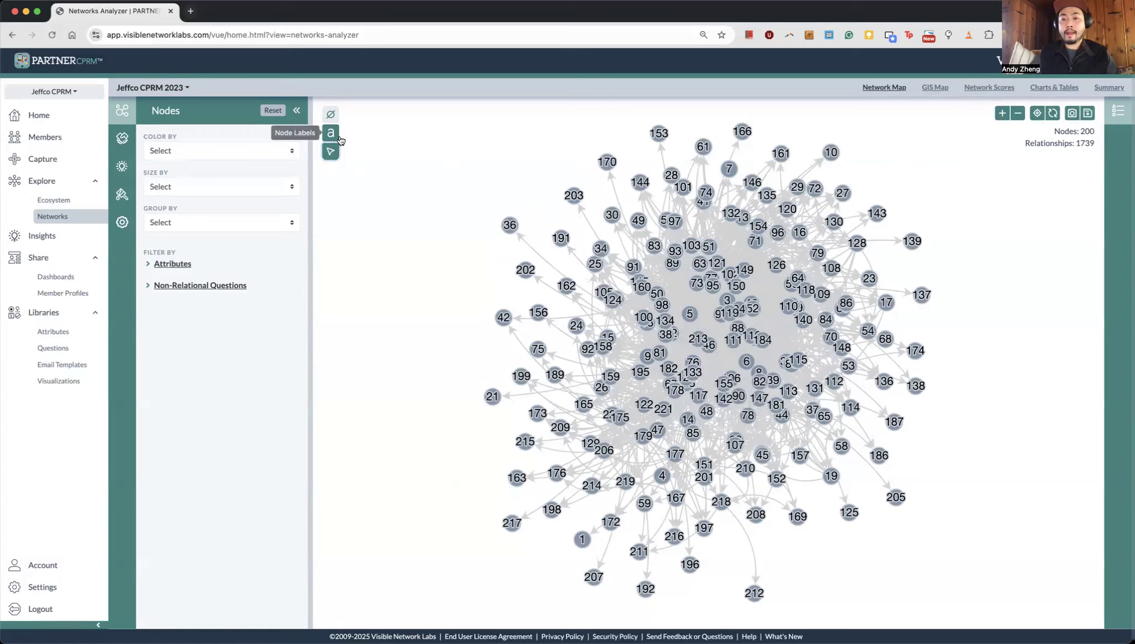
click(508, 226)
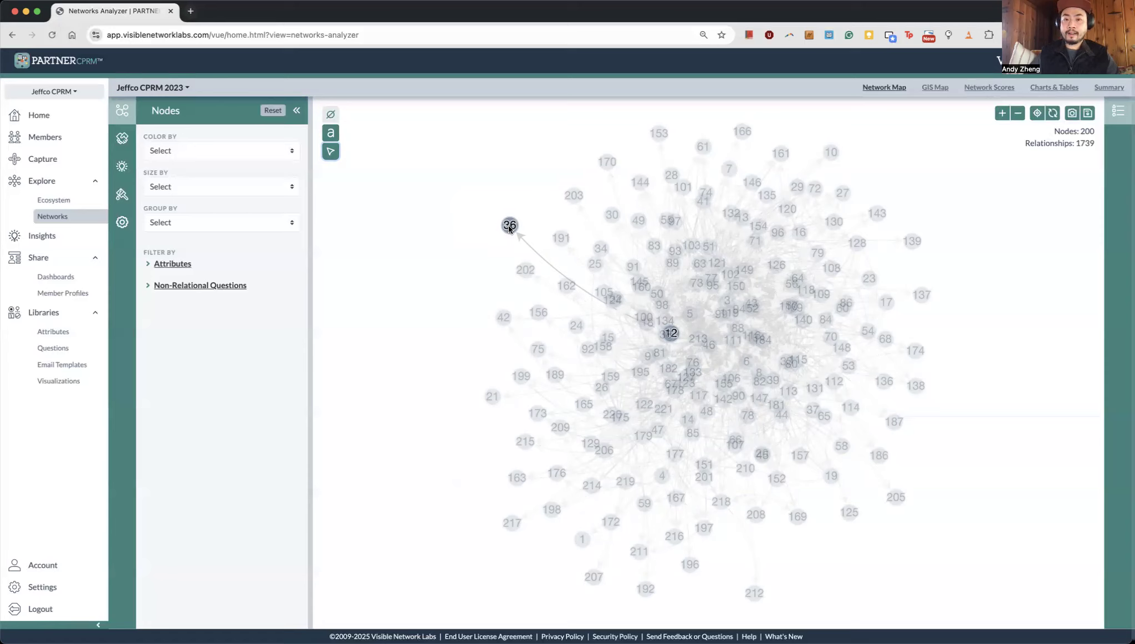
click(509, 226)
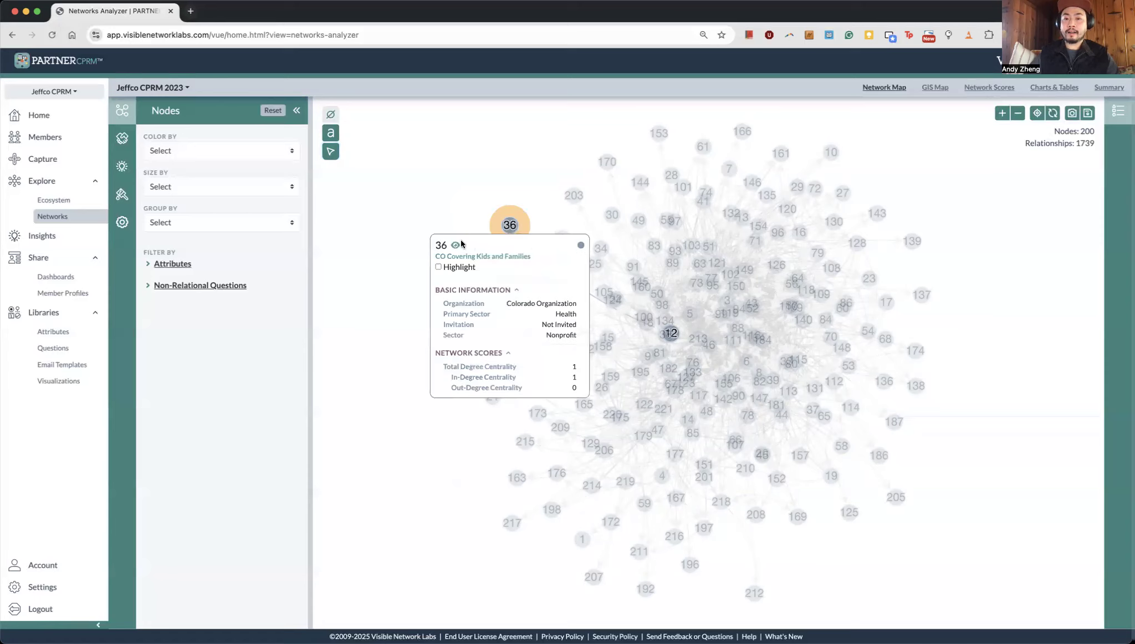
click(460, 210)
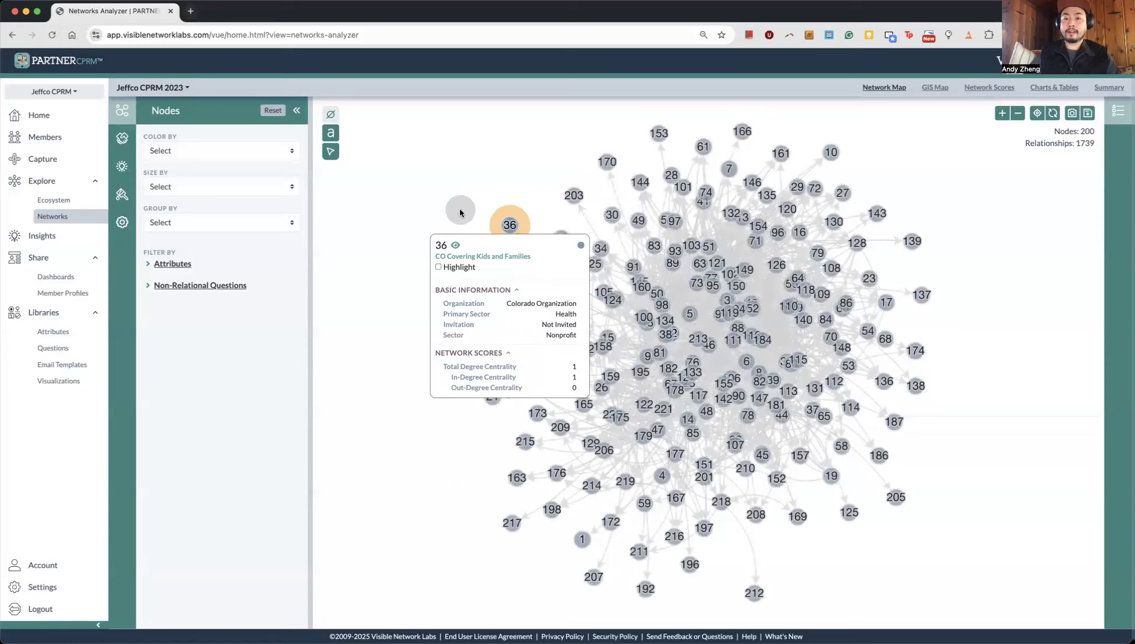
Turn the node labels off and back on, and show the isolated nodes before hiding them again
click(333, 133)
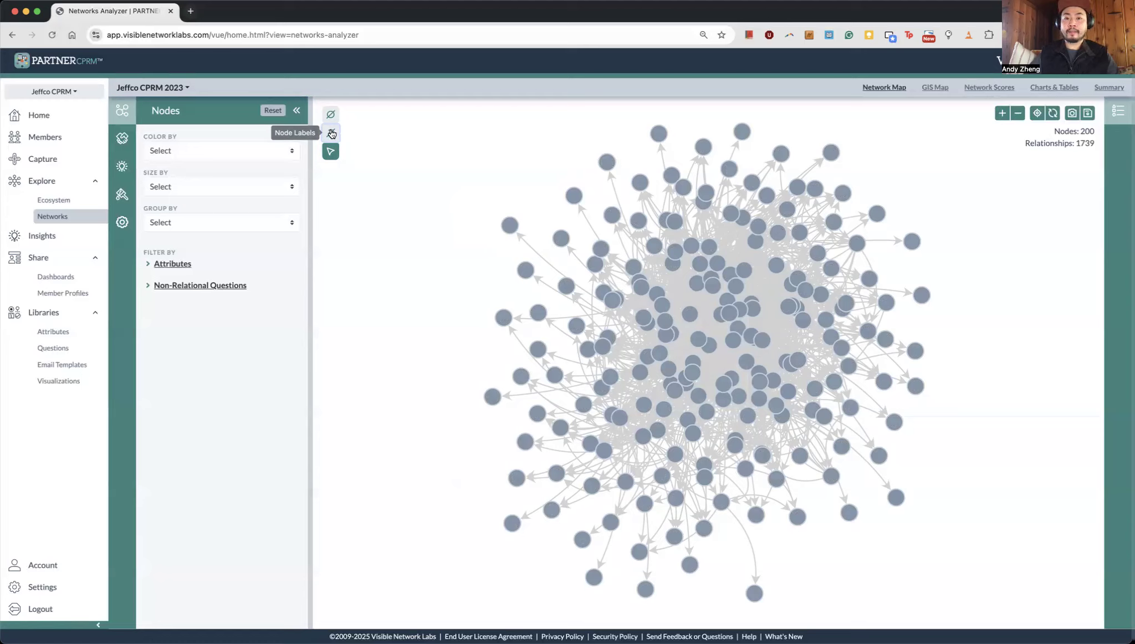
click(334, 133)
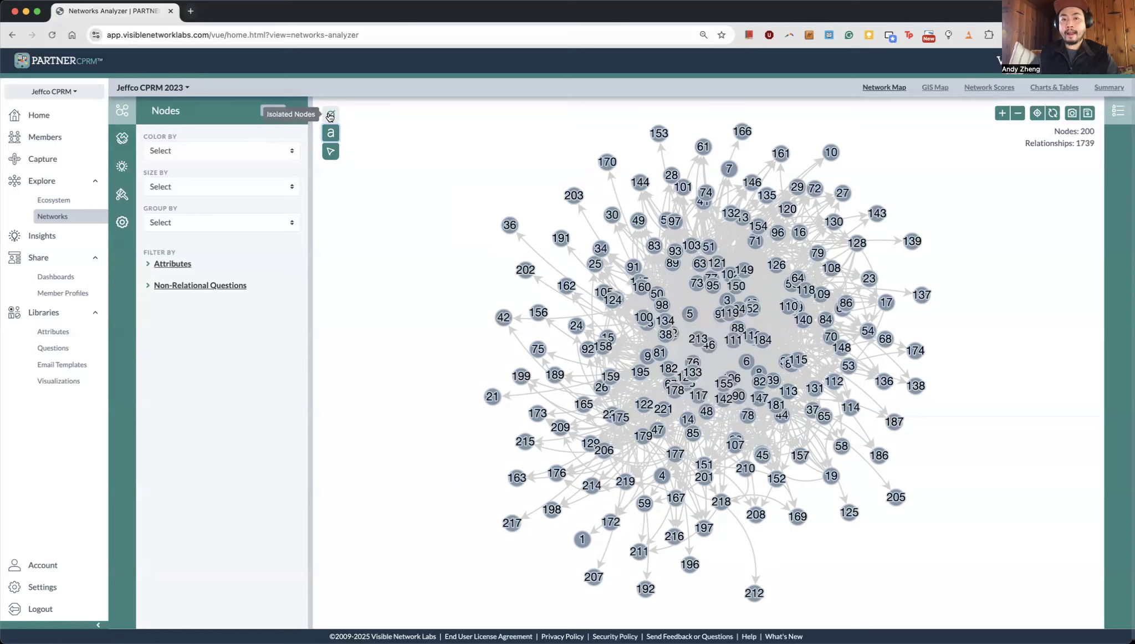
click(331, 115)
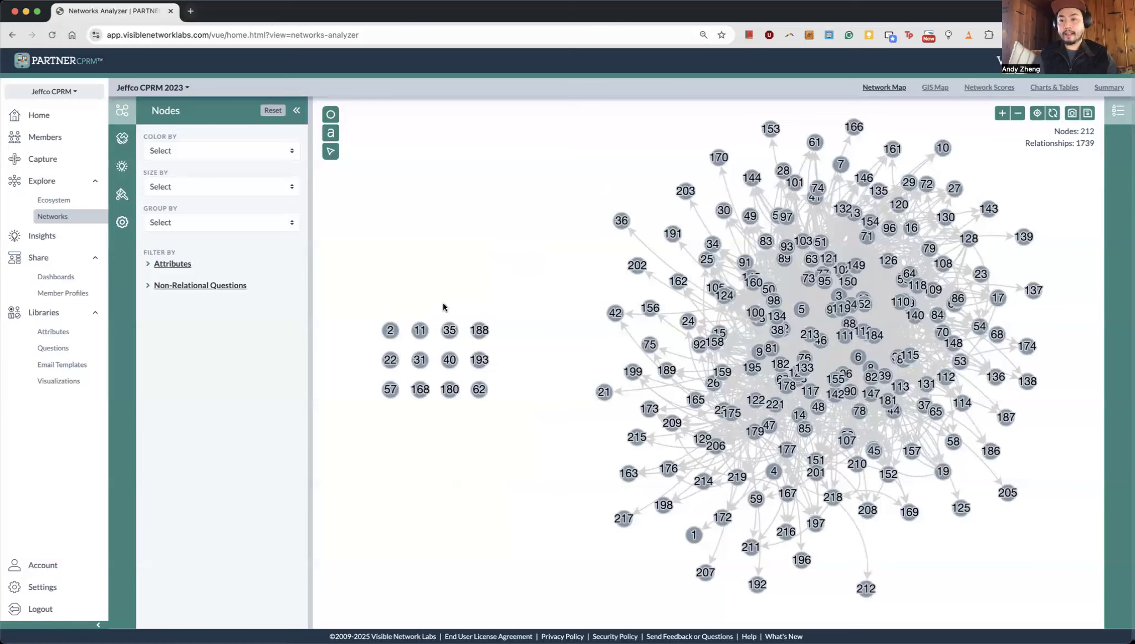
click(391, 360)
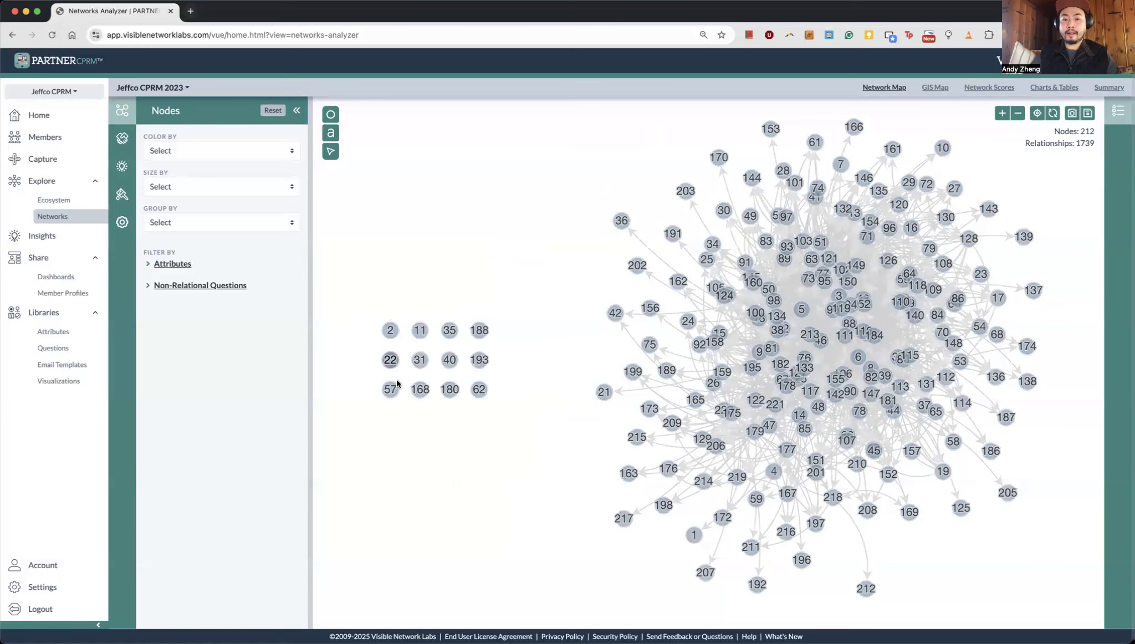
click(333, 115)
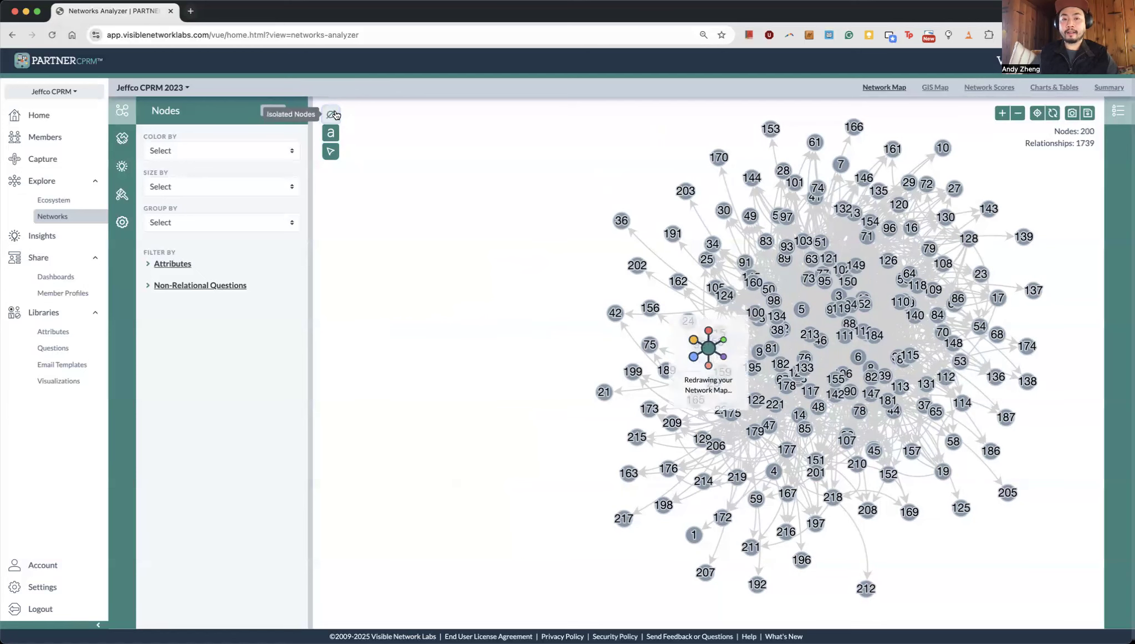
Pan and zoom the network map in and out, and center it again
drag(486, 164, 422, 161)
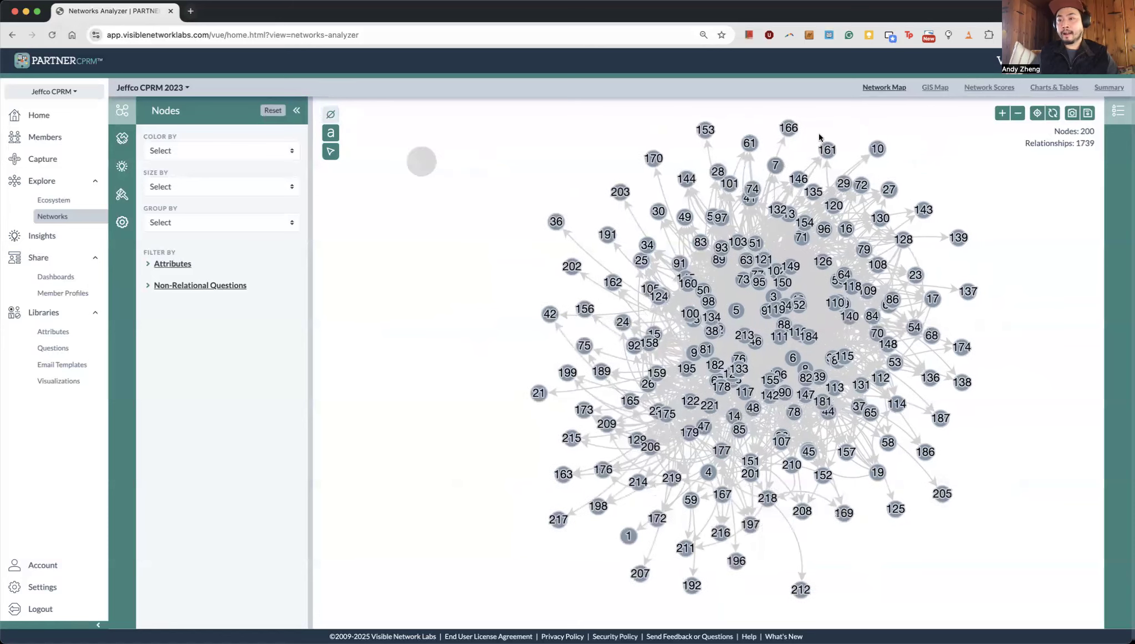
click(1003, 114)
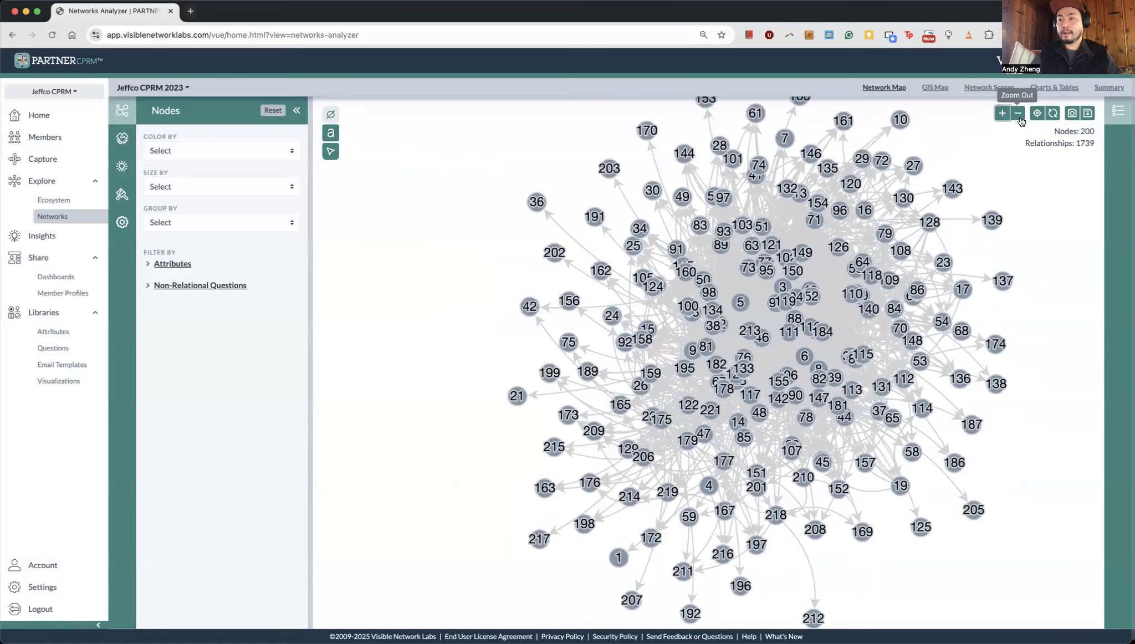
click(1019, 114)
drag(992, 167, 811, 195)
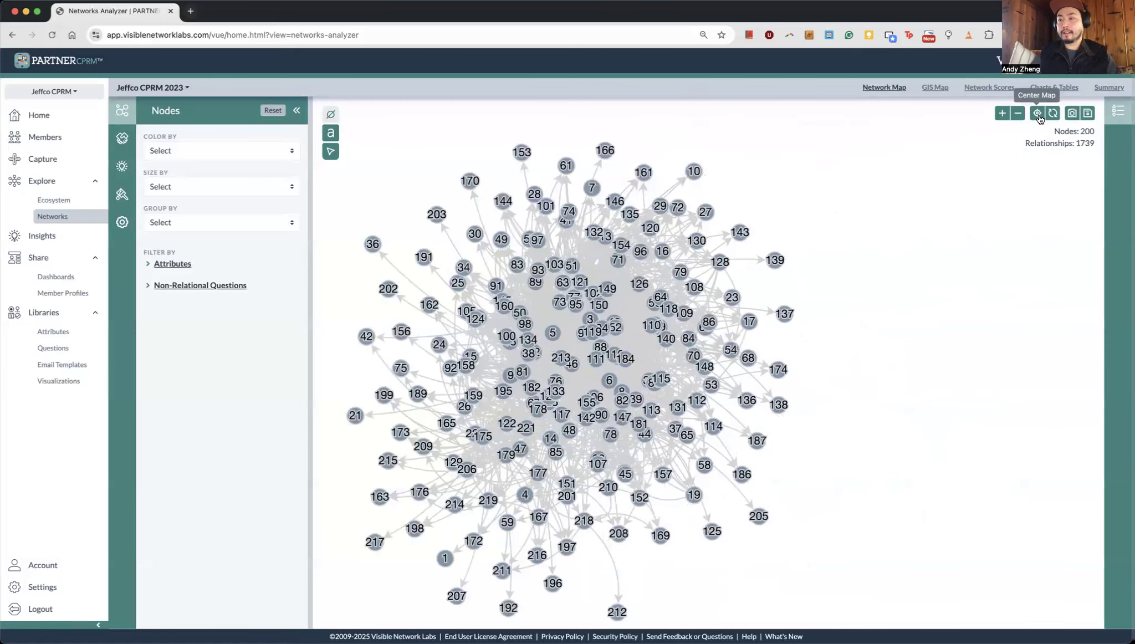
click(1039, 115)
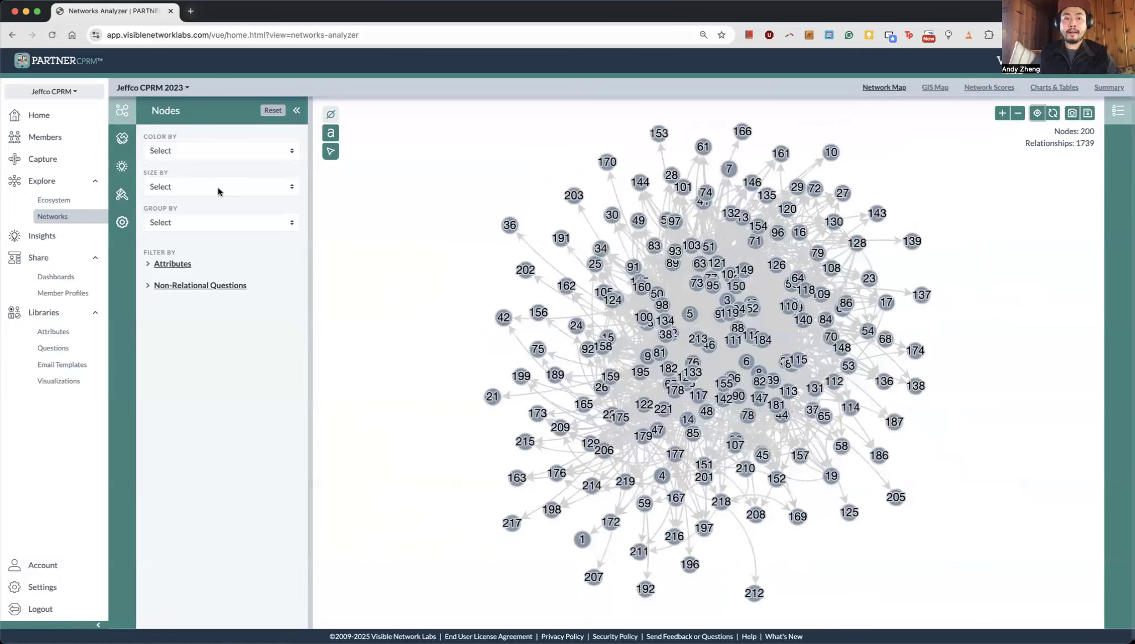
Color the network nodes by the Invitation attribute
click(209, 147)
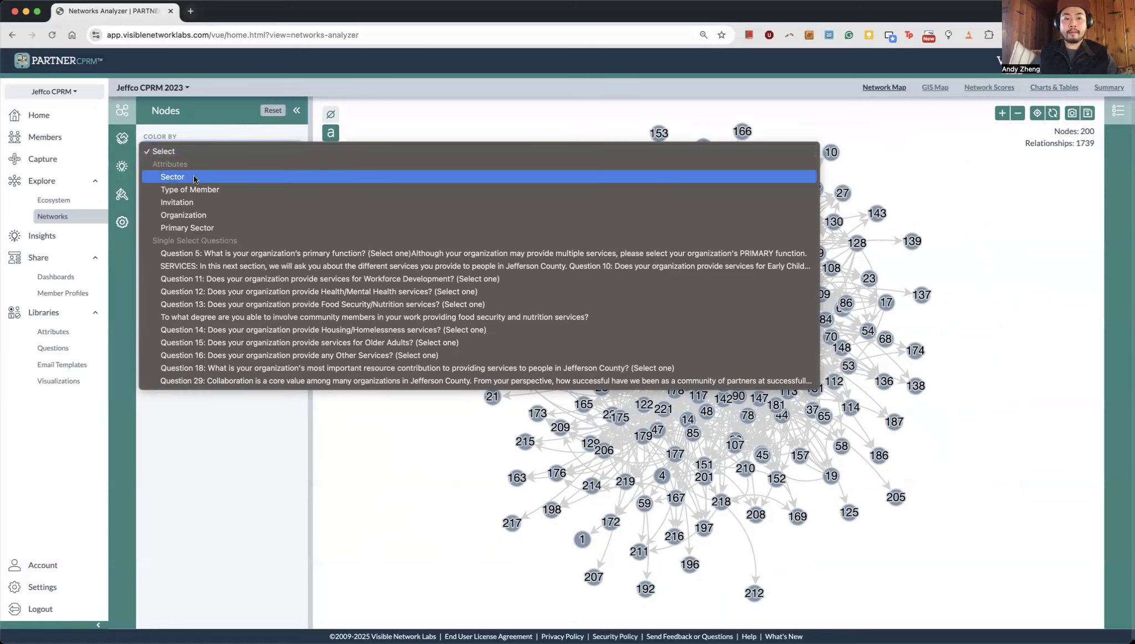
key(Escape)
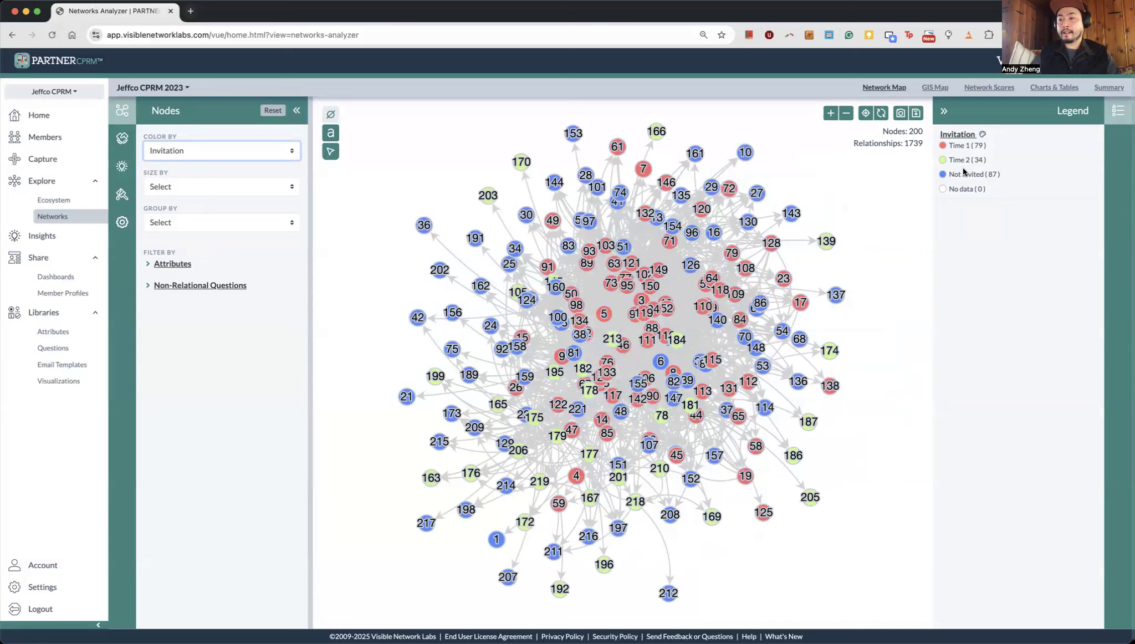
Rerun the map with the Not Invited nodes hidden, and again with them restored
click(963, 176)
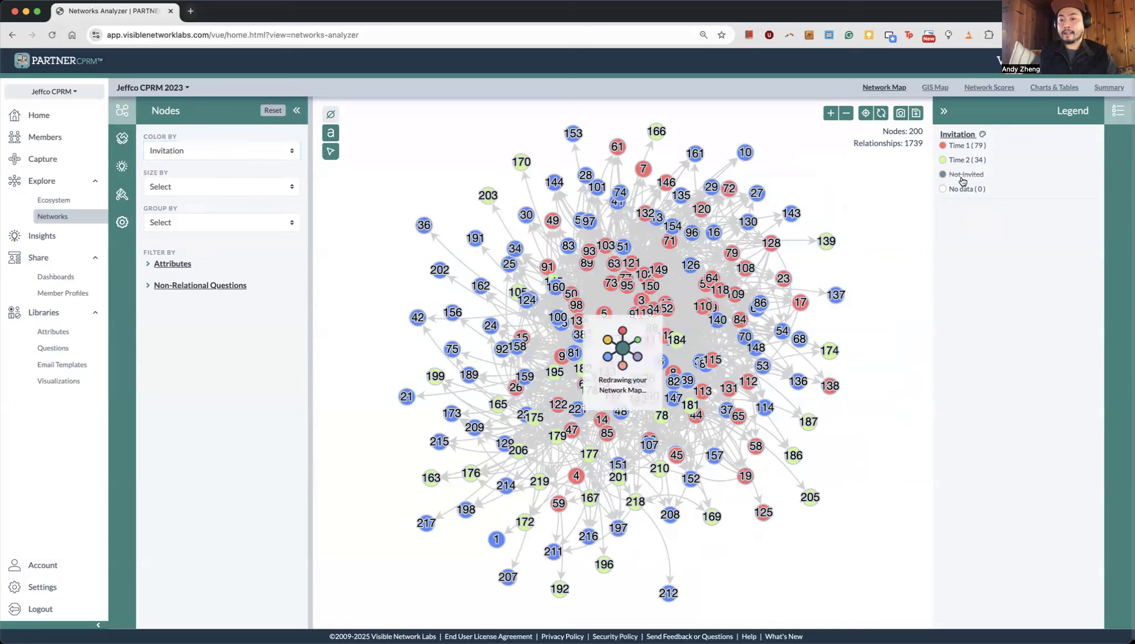
click(882, 114)
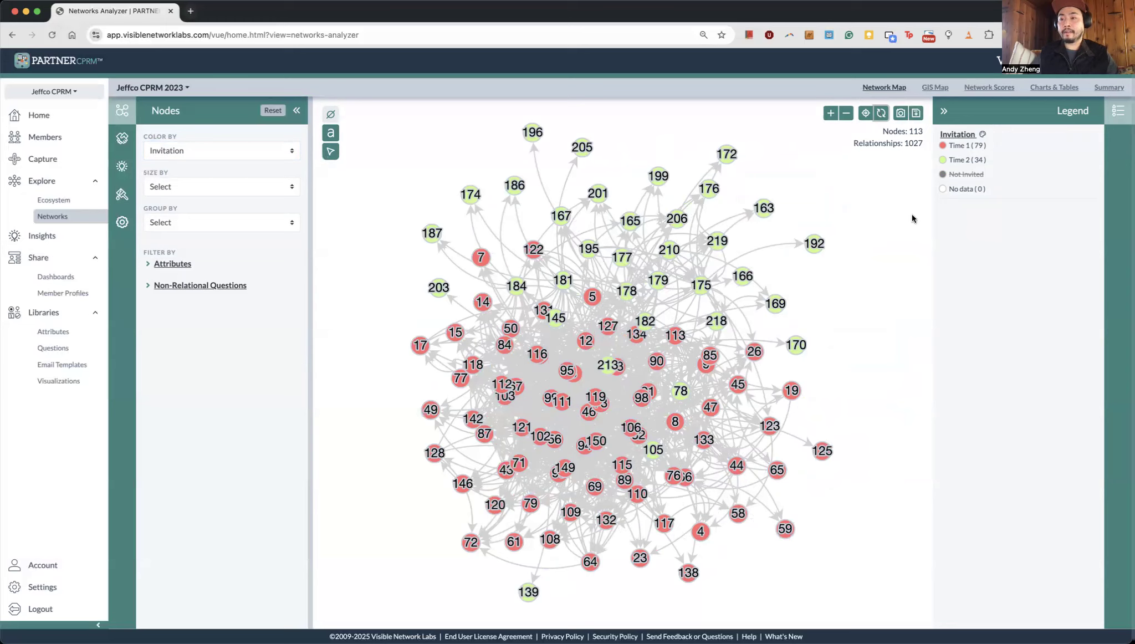
click(968, 176)
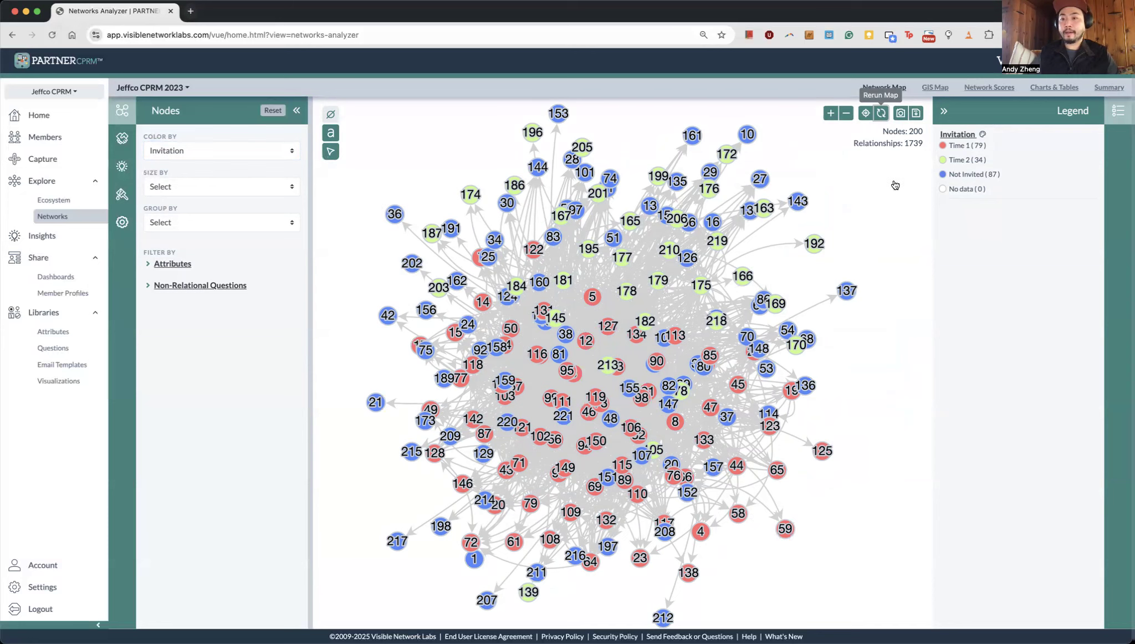
click(881, 113)
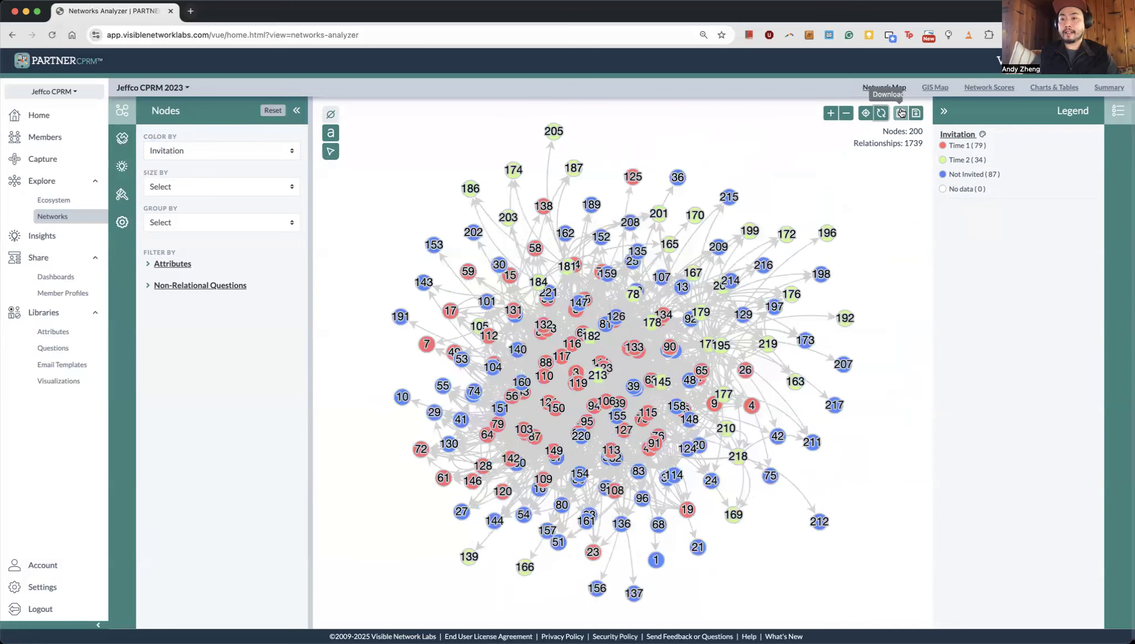
Check the map's download option, and open the Save Network Map dialog and close it without saving
click(900, 116)
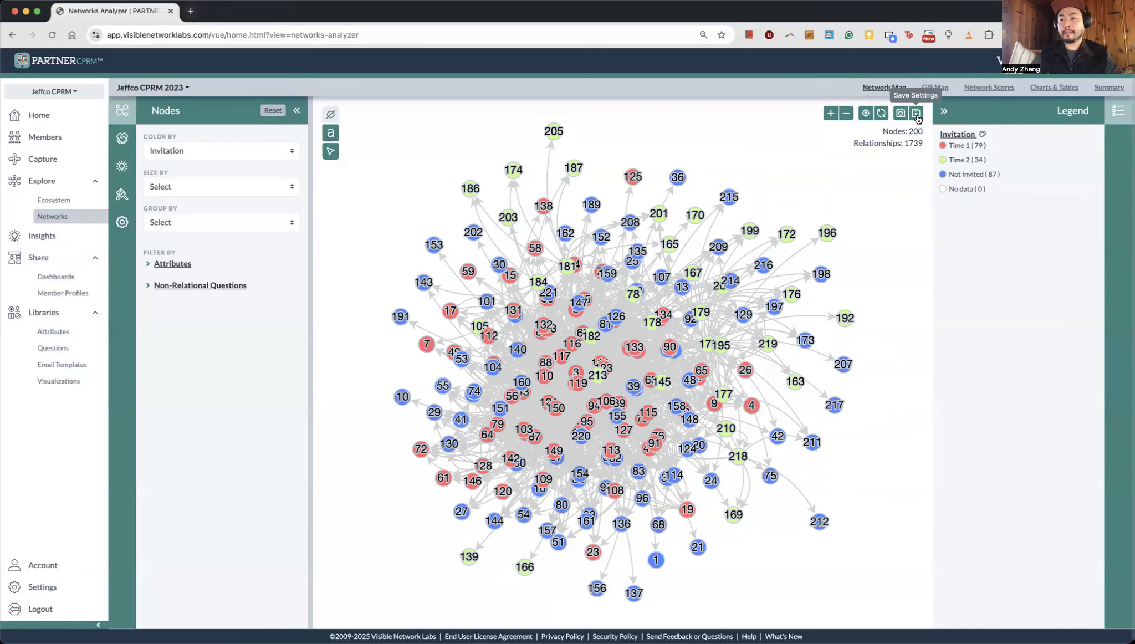
click(917, 114)
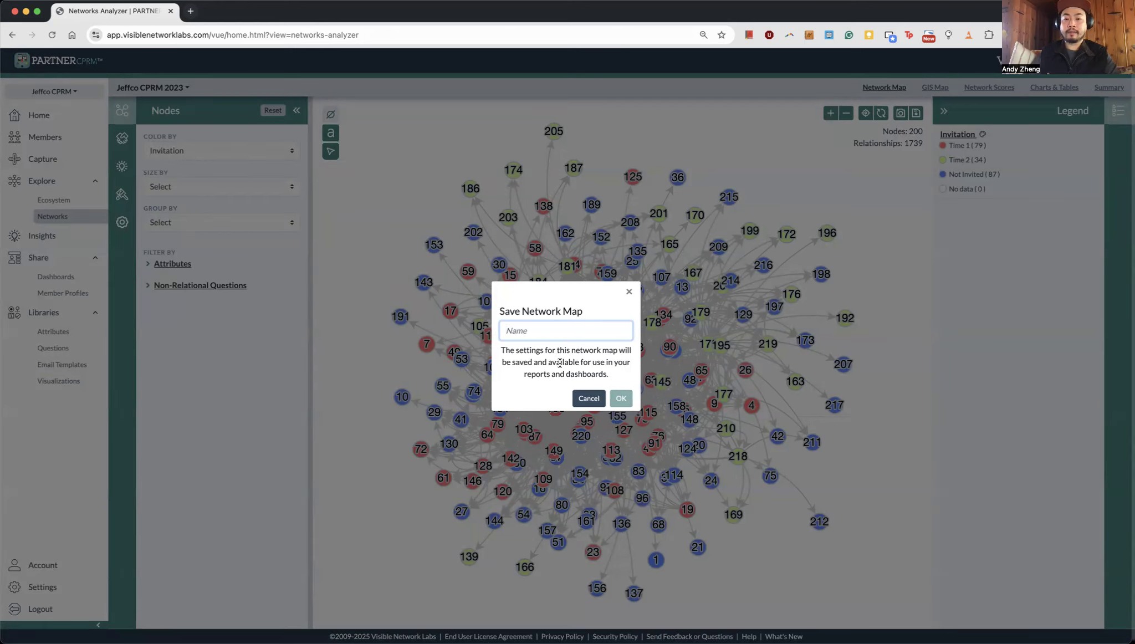
click(628, 292)
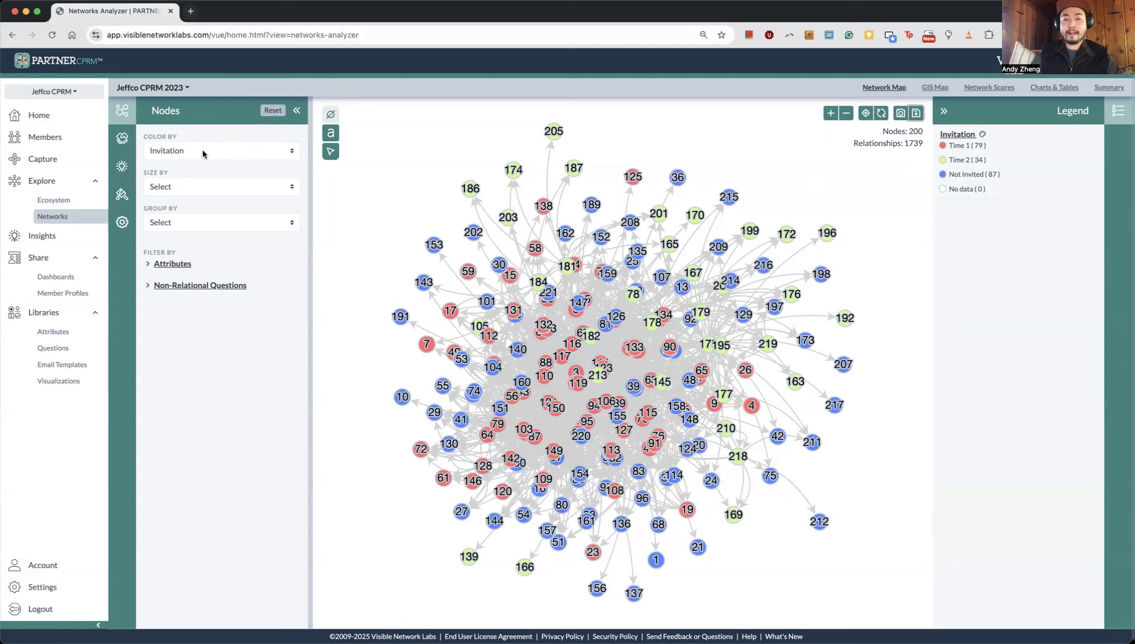
Hide and restore the Not Invited nodes, and recolor them purple with RGB 168, 83, 253
click(973, 174)
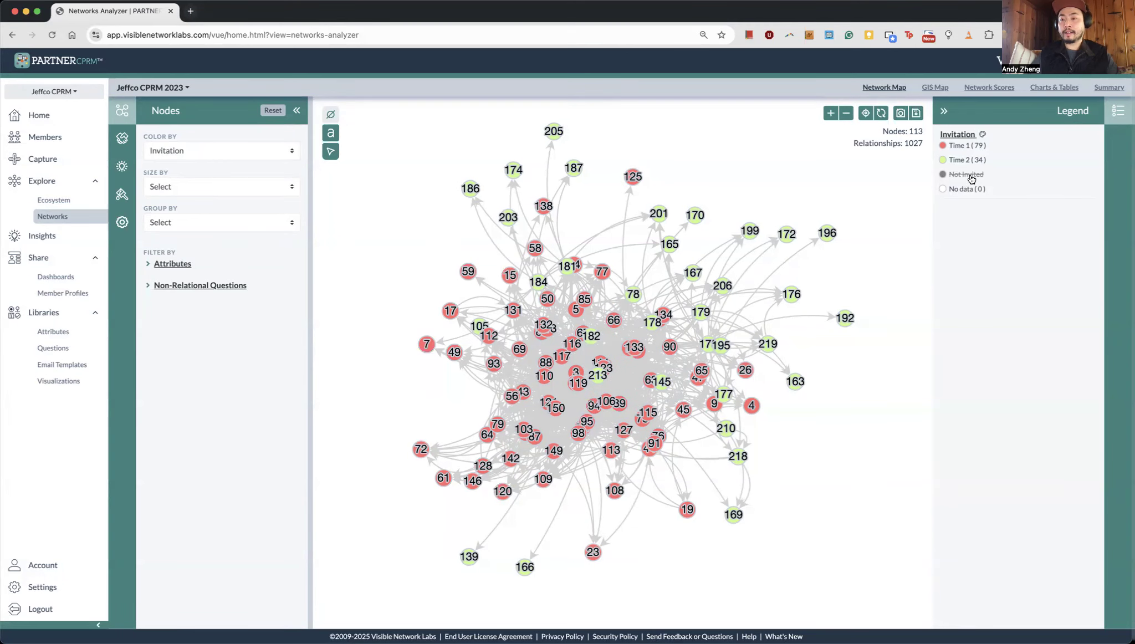
click(972, 176)
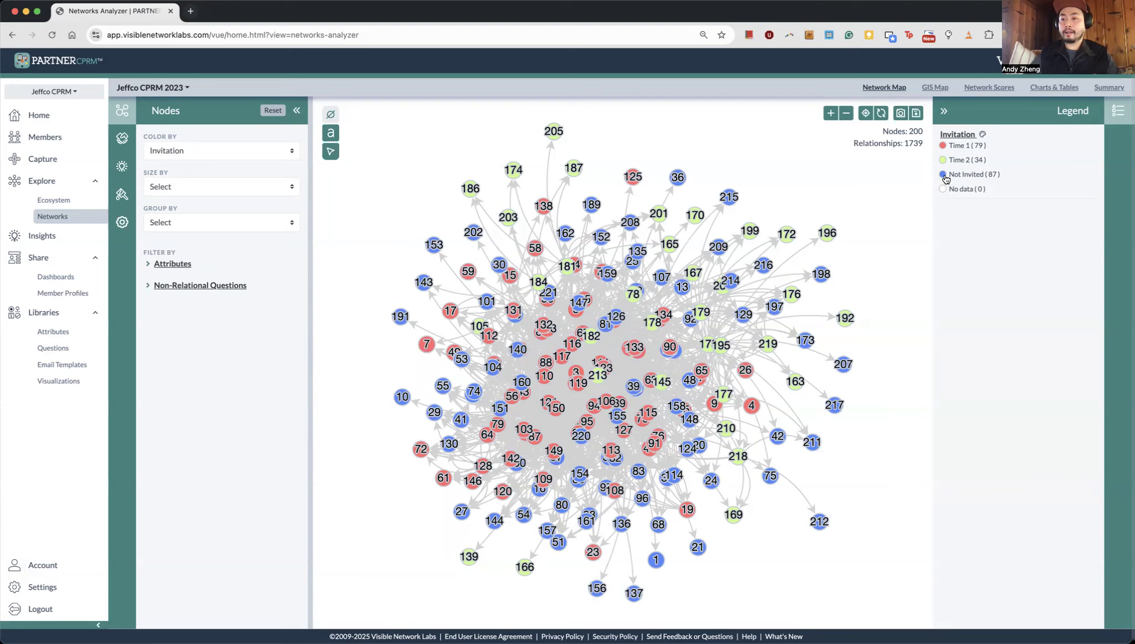
click(944, 175)
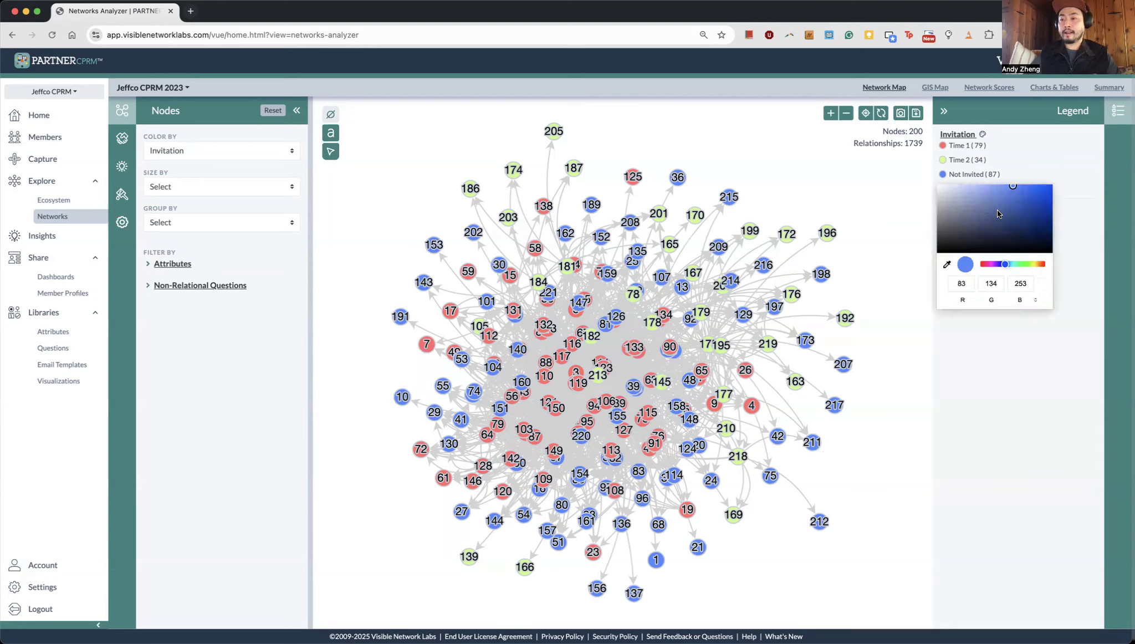
click(1022, 265)
drag(1022, 265, 997, 266)
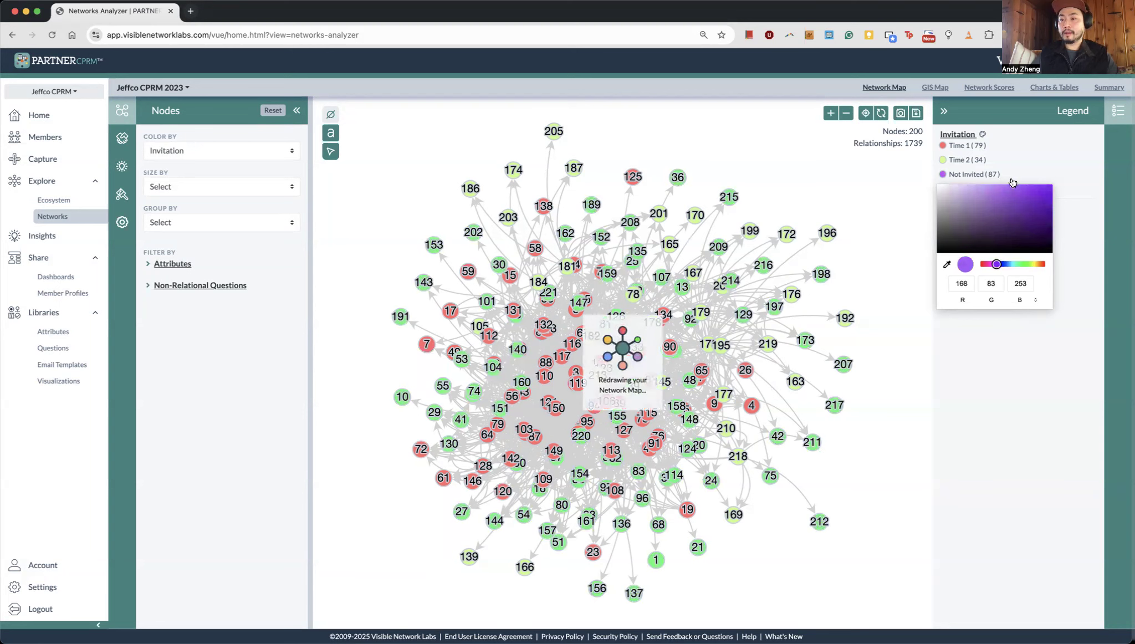
click(1034, 170)
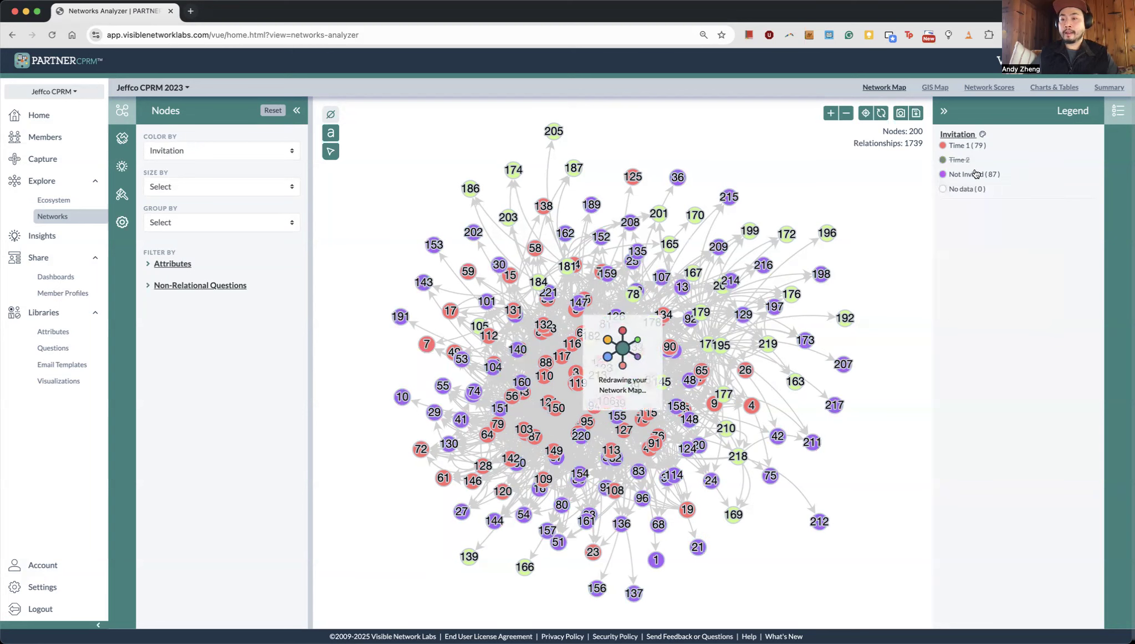
click(962, 160)
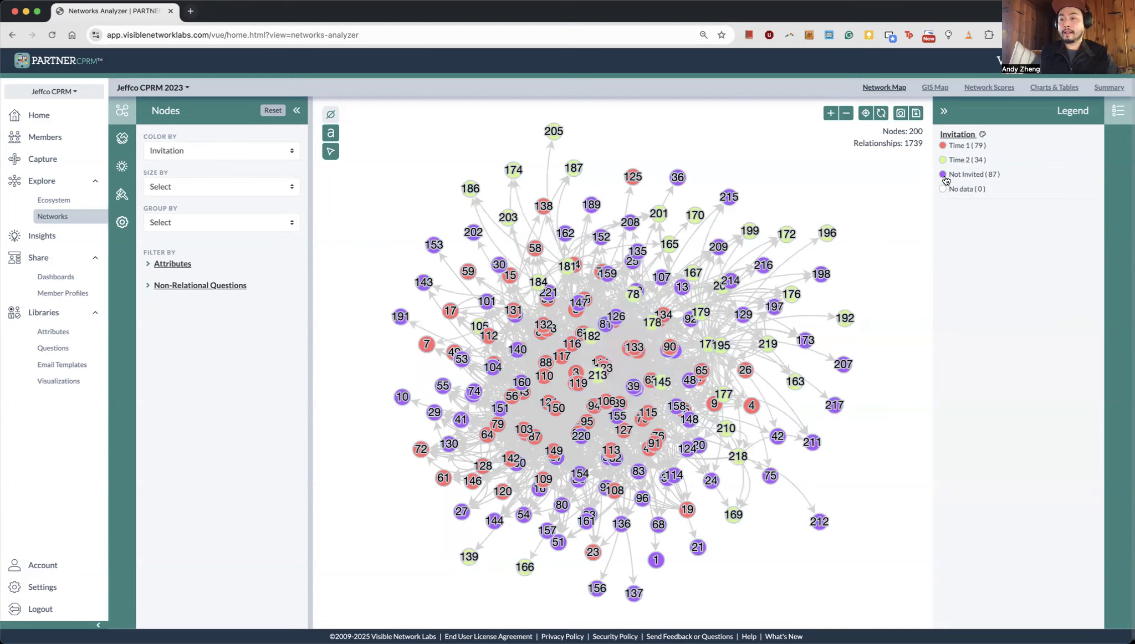
Apply the predefined London color palette to the nodes colored by Invitation
click(984, 136)
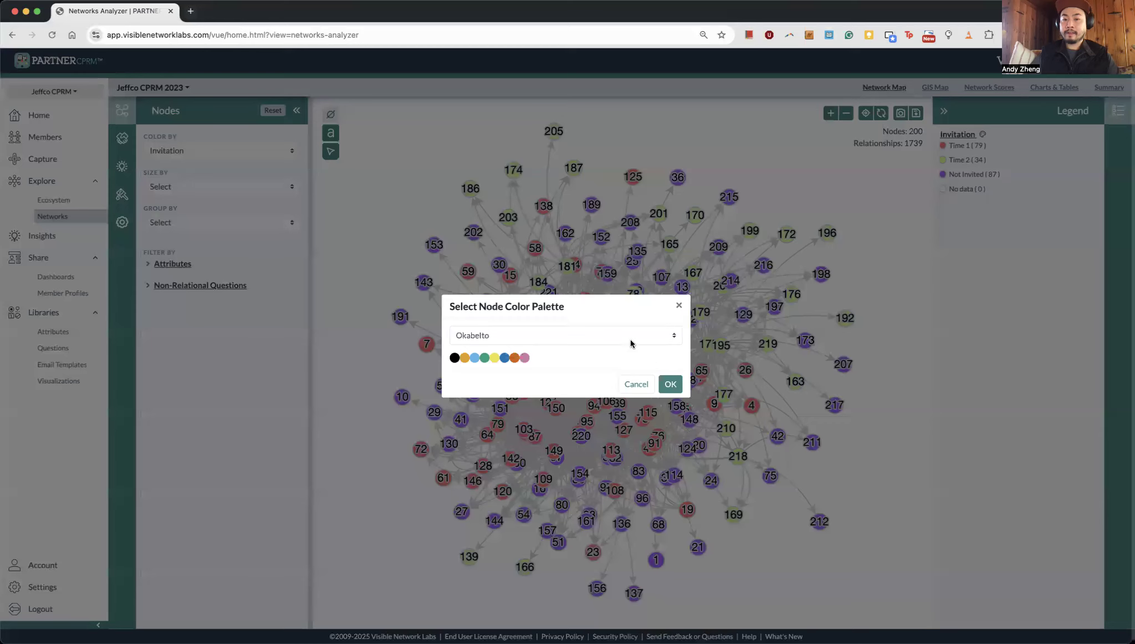
click(630, 338)
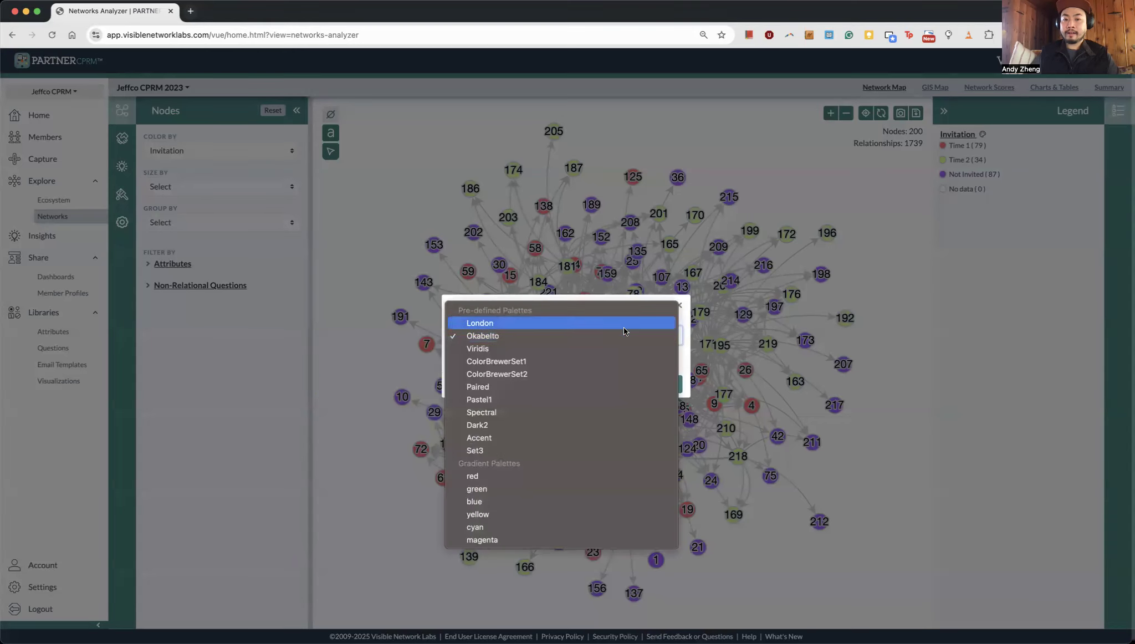
click(630, 326)
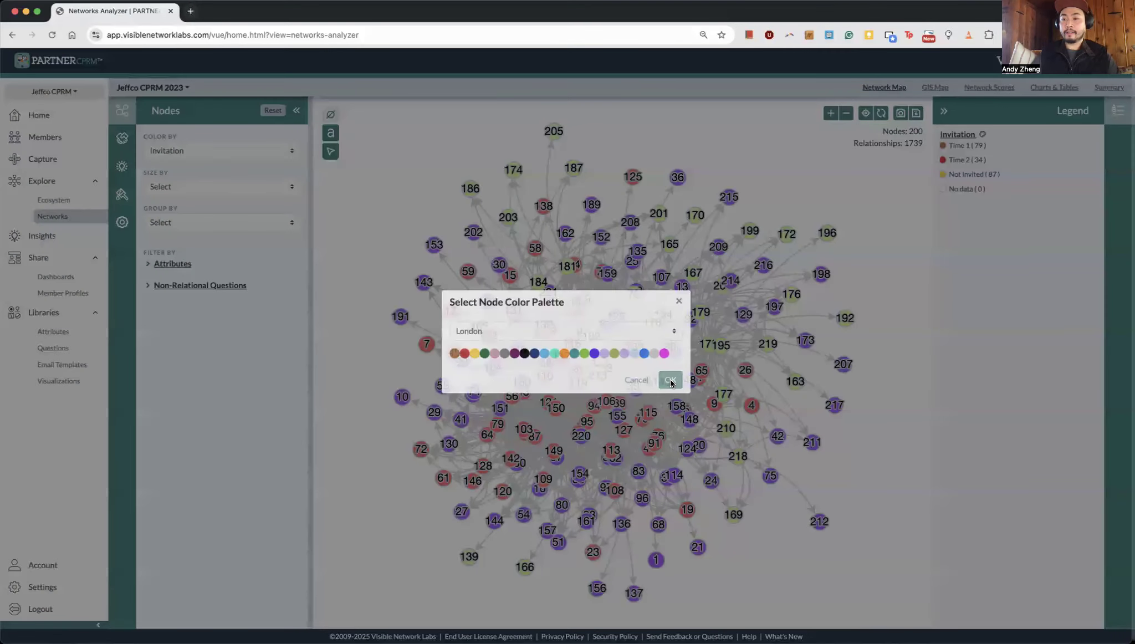
click(671, 385)
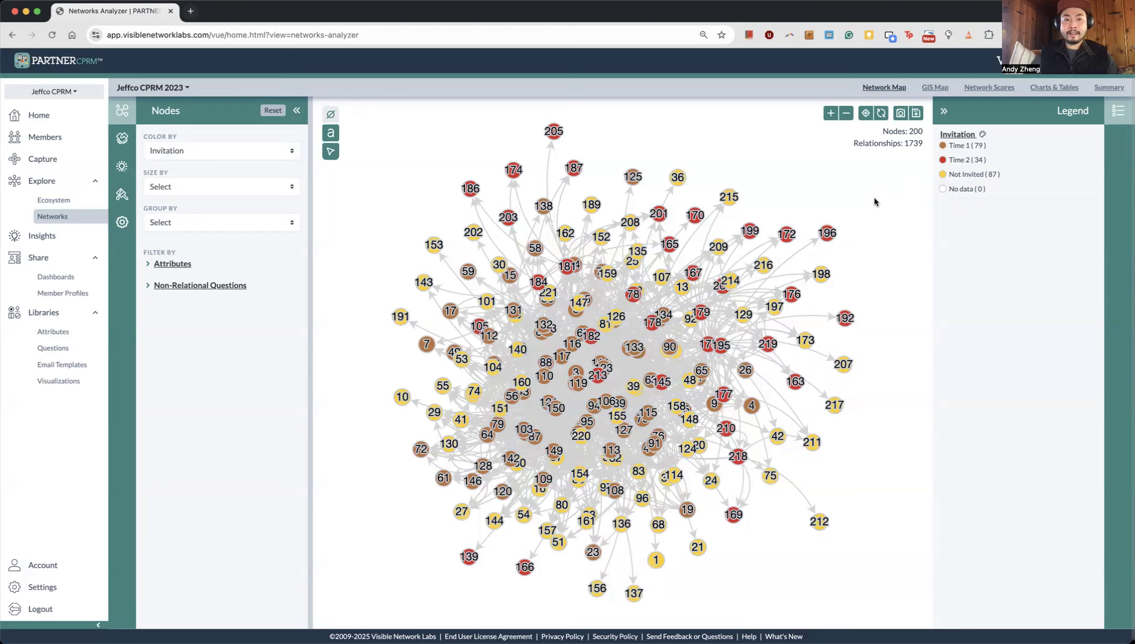
Size the nodes by Centrality to inspect and move the largest node, 213, and clear the sizing again
click(218, 186)
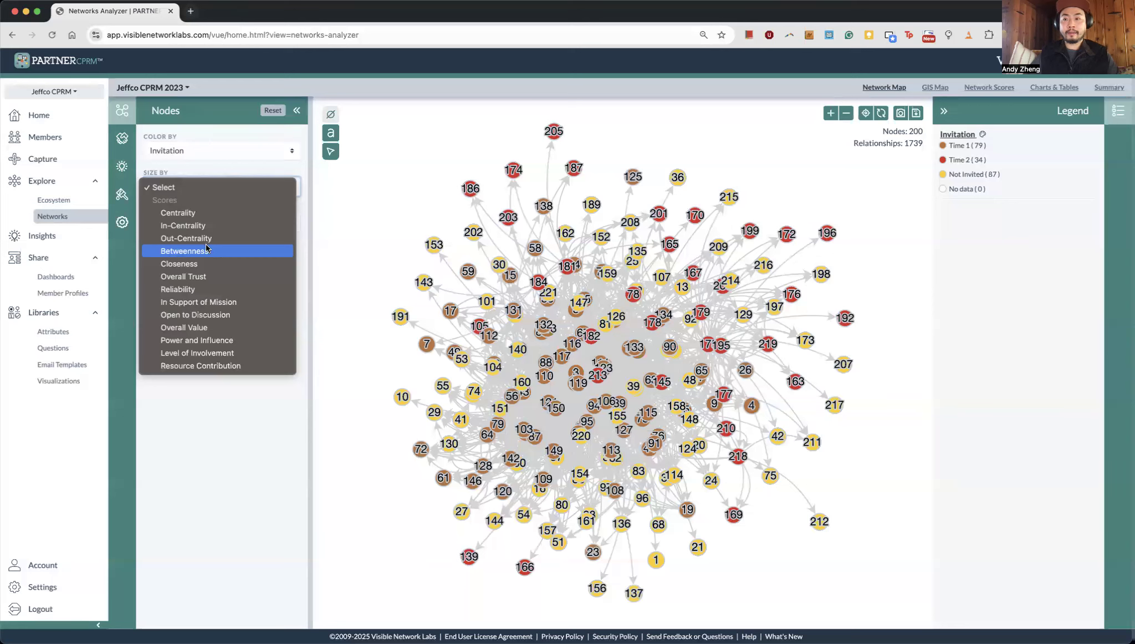
click(201, 214)
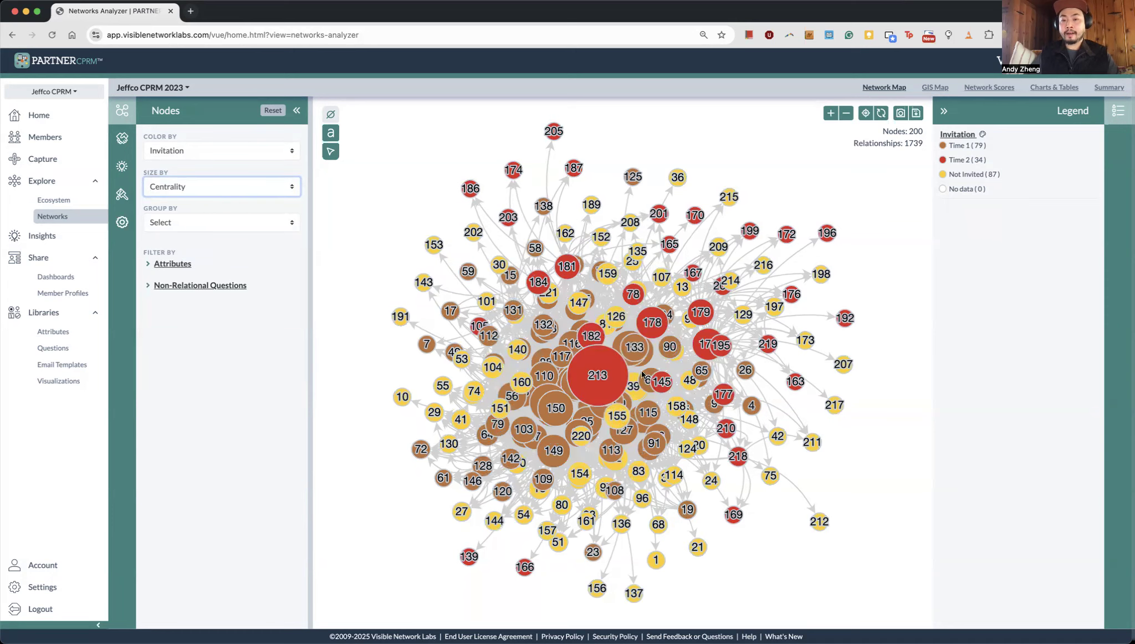
click(602, 376)
drag(602, 377, 620, 352)
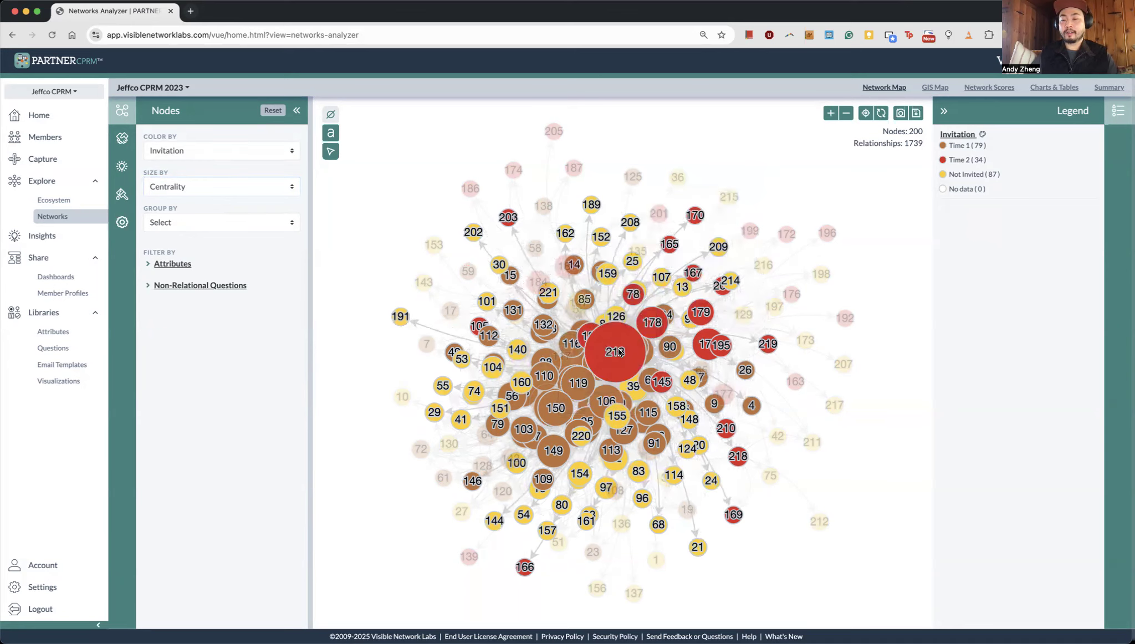
click(726, 315)
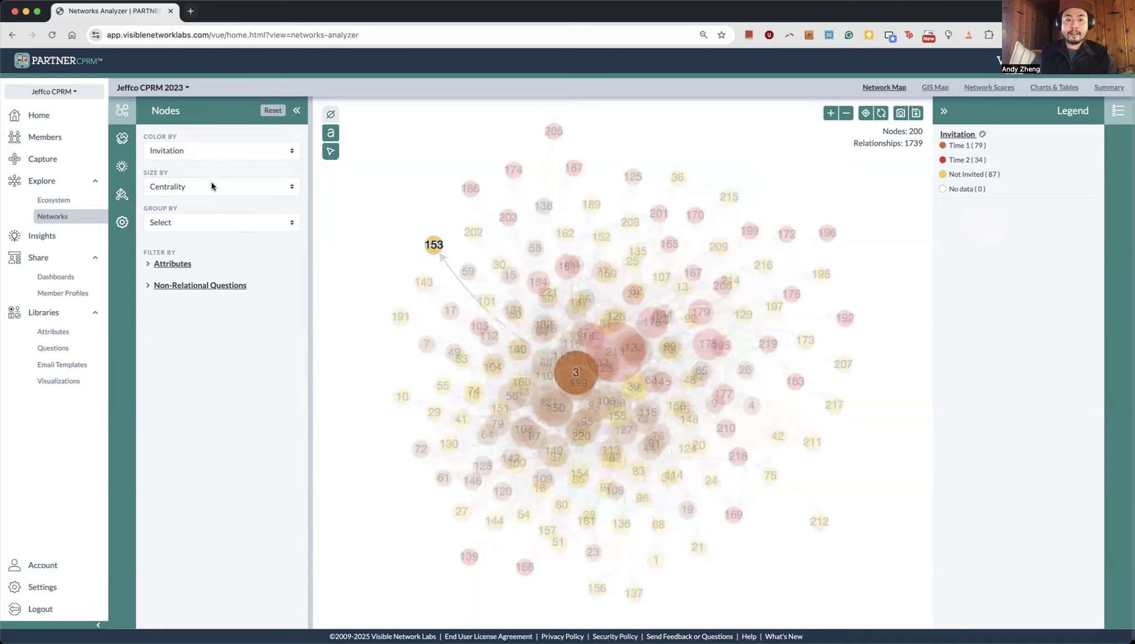
click(210, 186)
key(Escape)
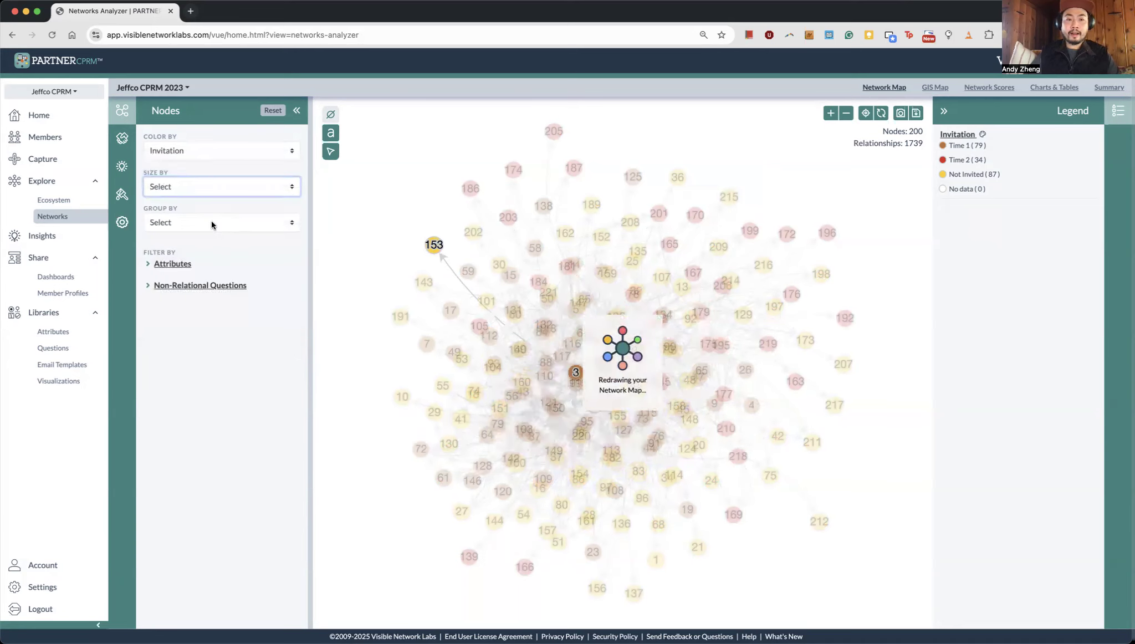
Group the nodes by Invitation and rerun the map layout so the groups separate
click(175, 222)
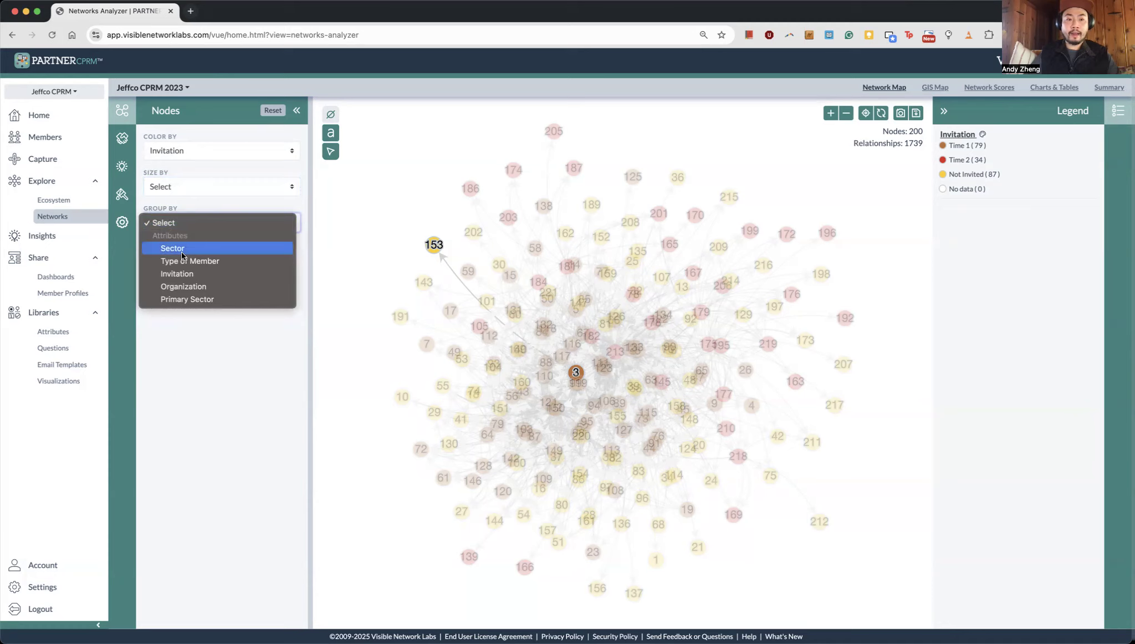
click(180, 275)
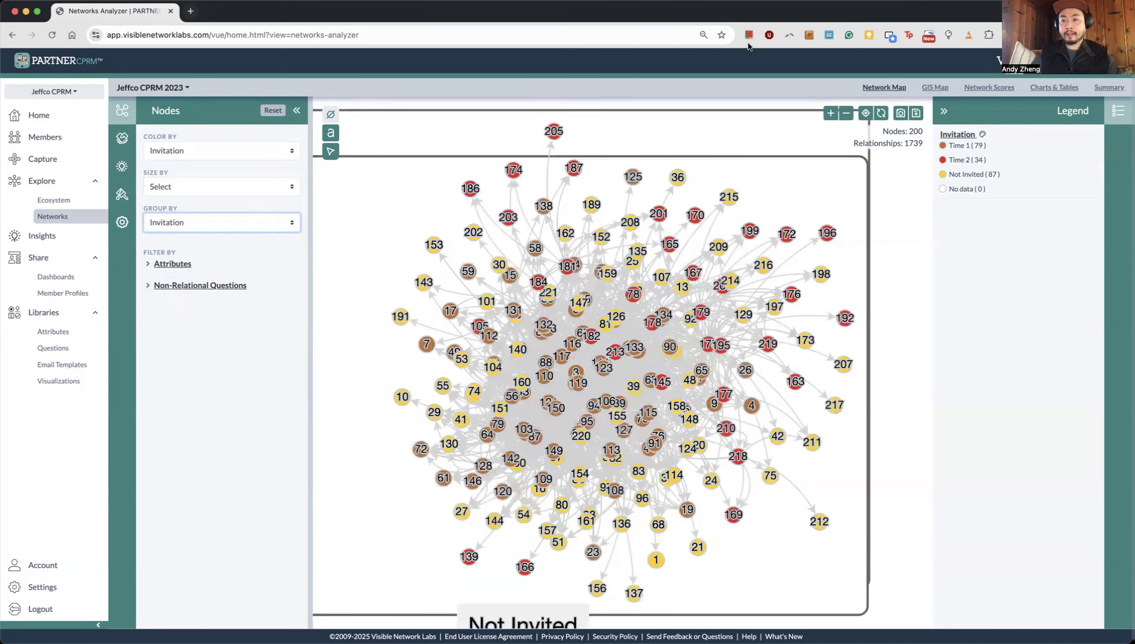
click(847, 114)
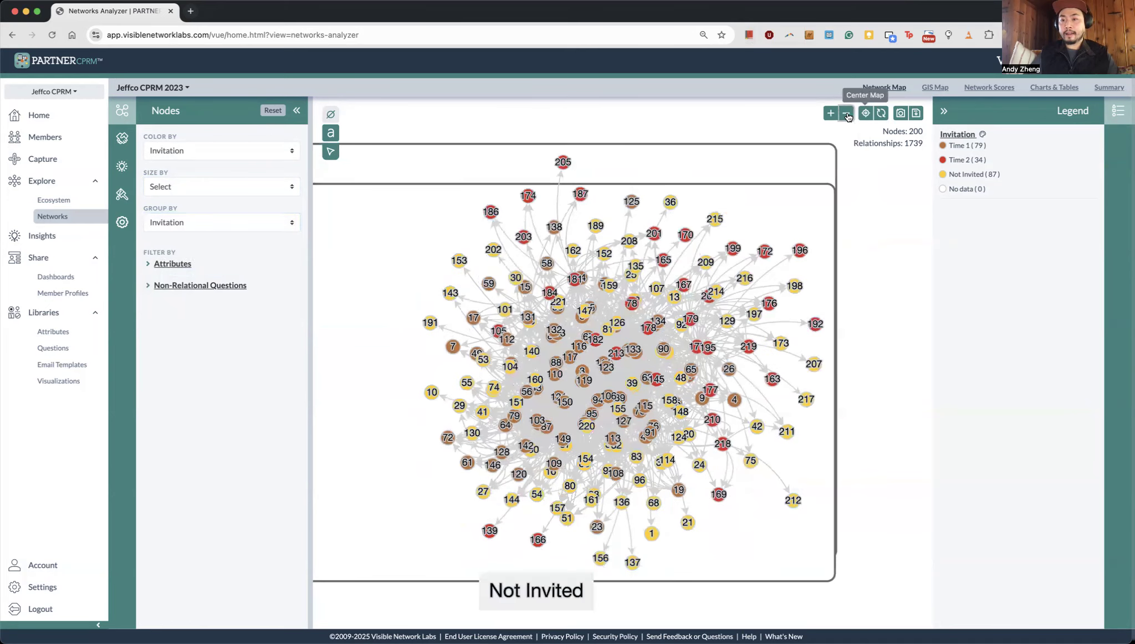
click(883, 115)
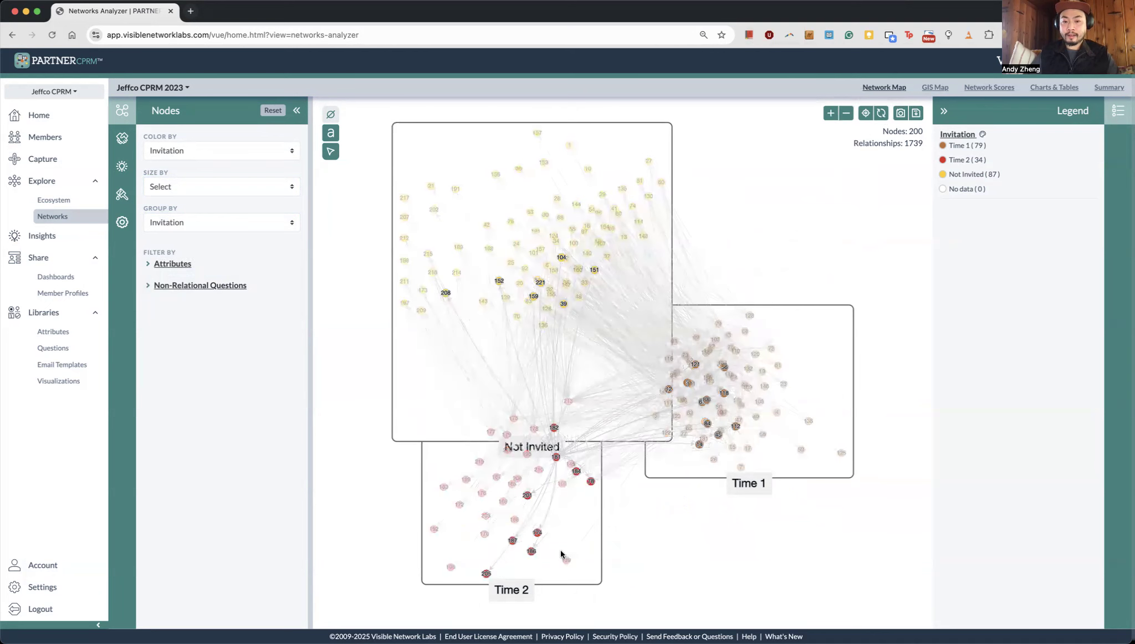
Move node 159 beside node 191 within the Not Invited group, and shift the Time 2 group slightly downward
drag(523, 360, 605, 402)
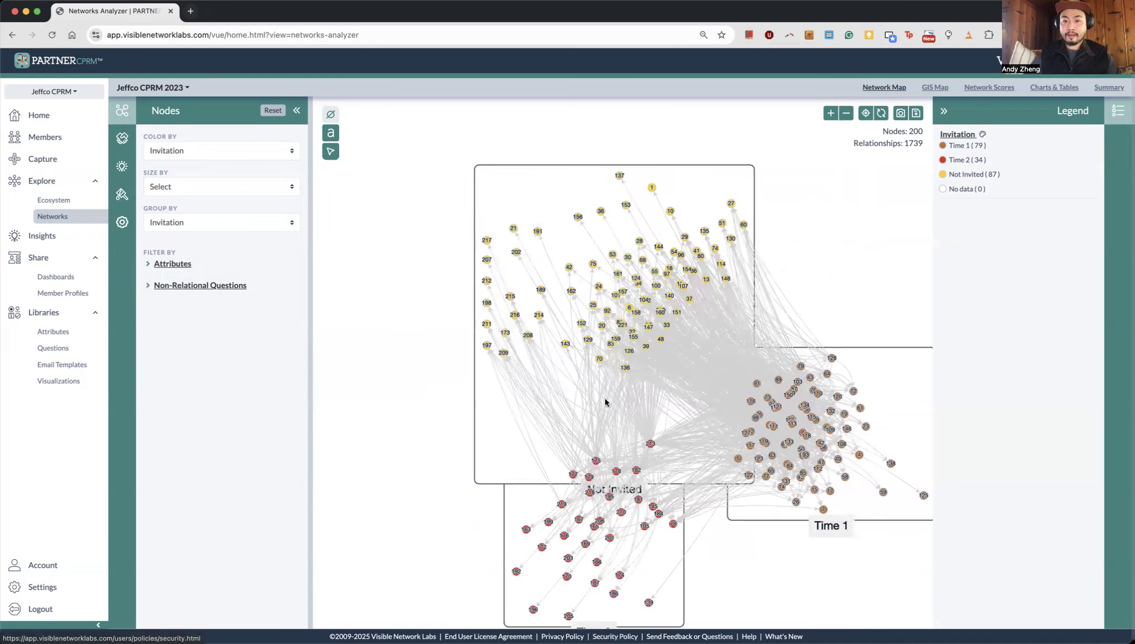
drag(616, 338, 513, 220)
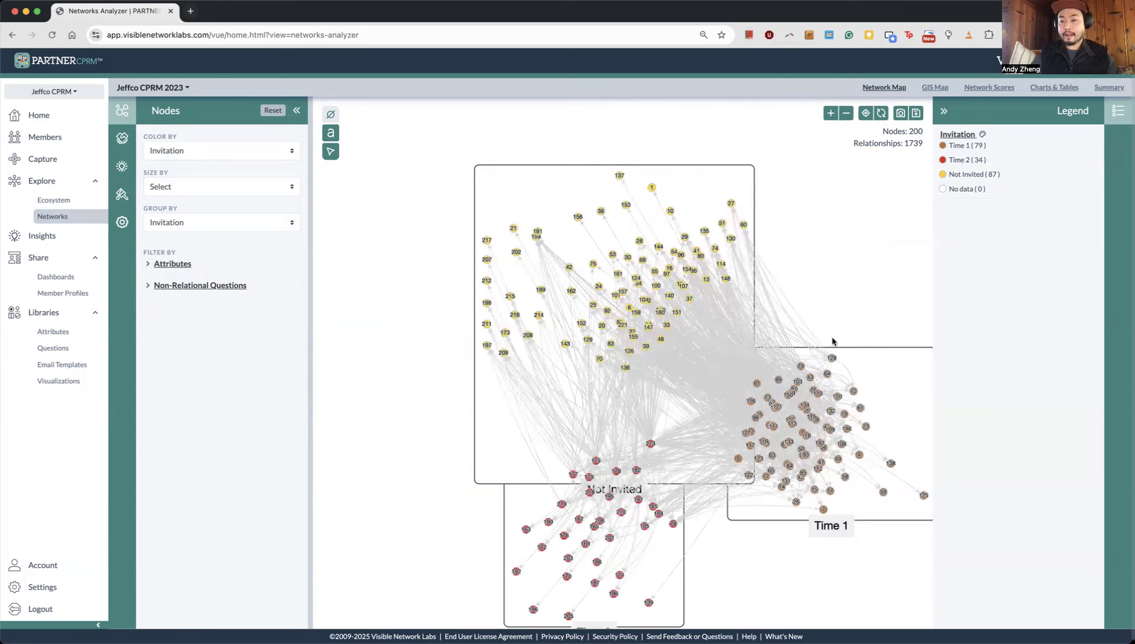
drag(854, 269, 779, 209)
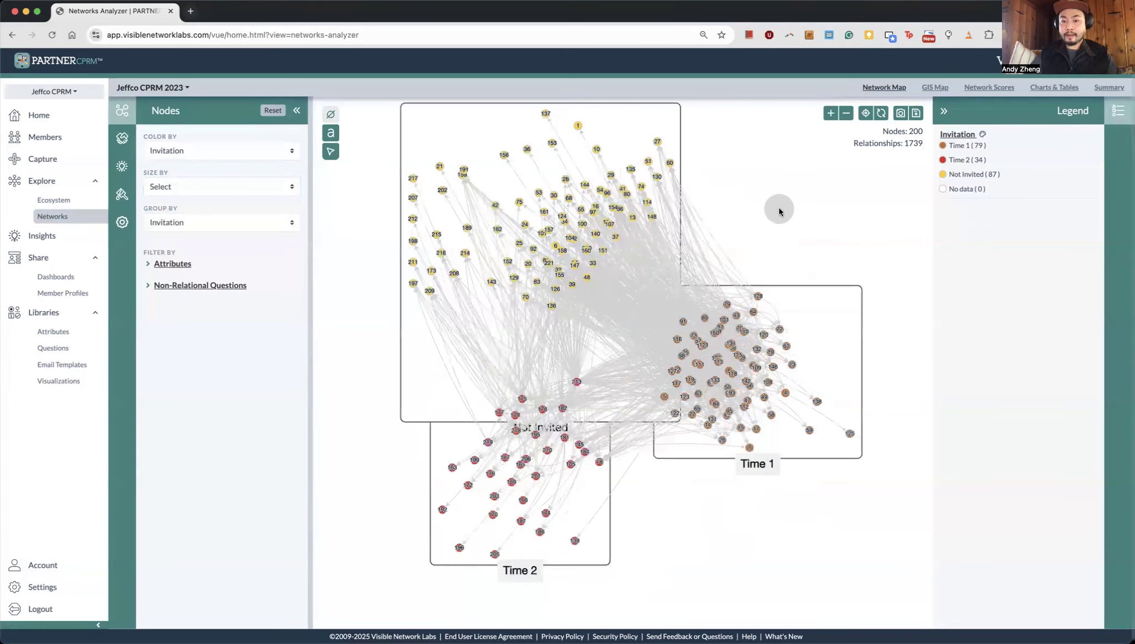
drag(597, 545, 603, 606)
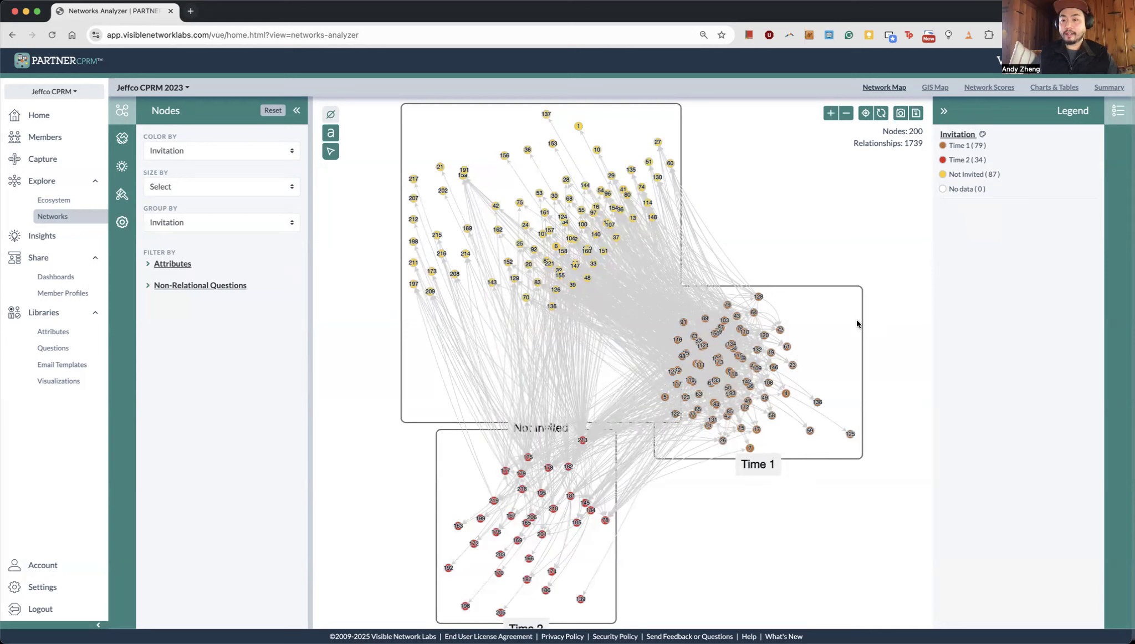
click(759, 296)
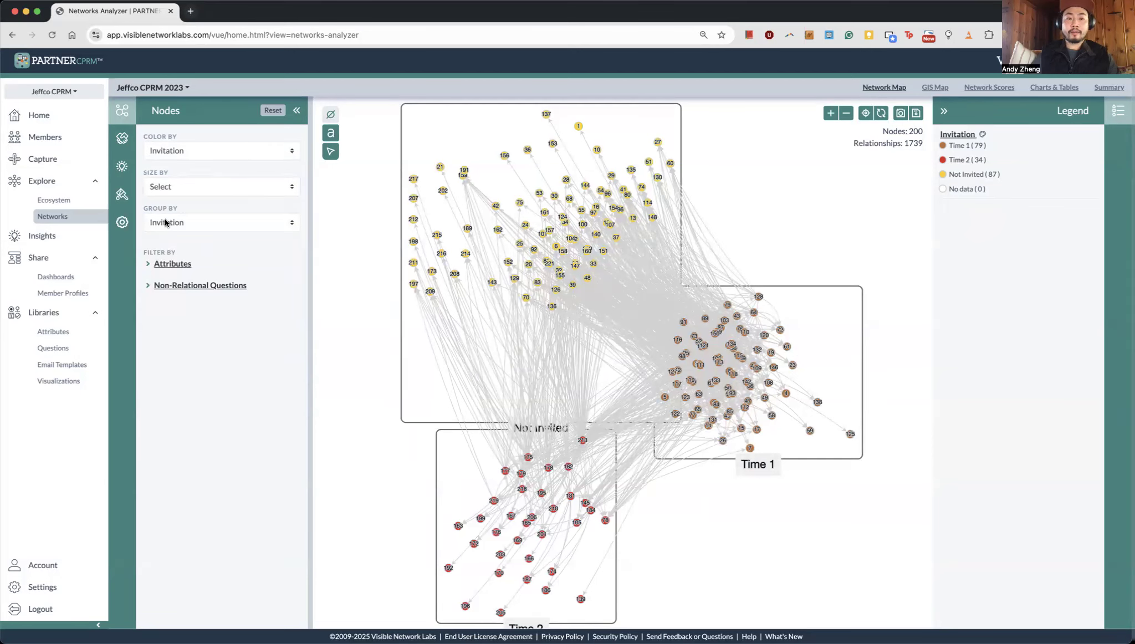
Color the nodes by Sector, and reposition the Time 1 and Time 2 groups farther right on the map
click(175, 151)
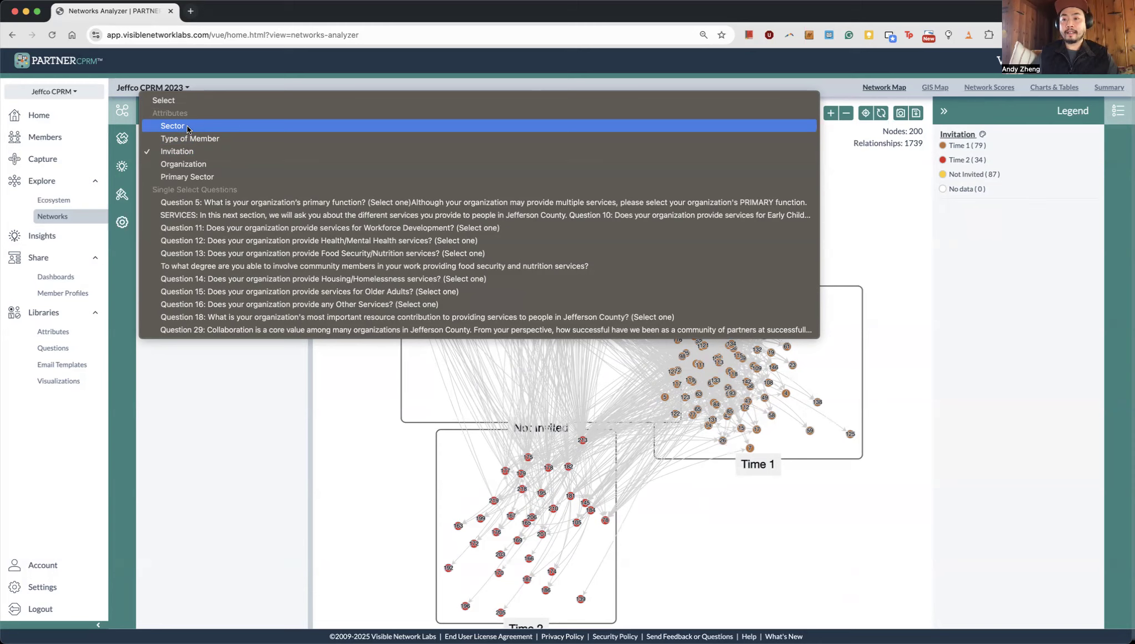
click(187, 126)
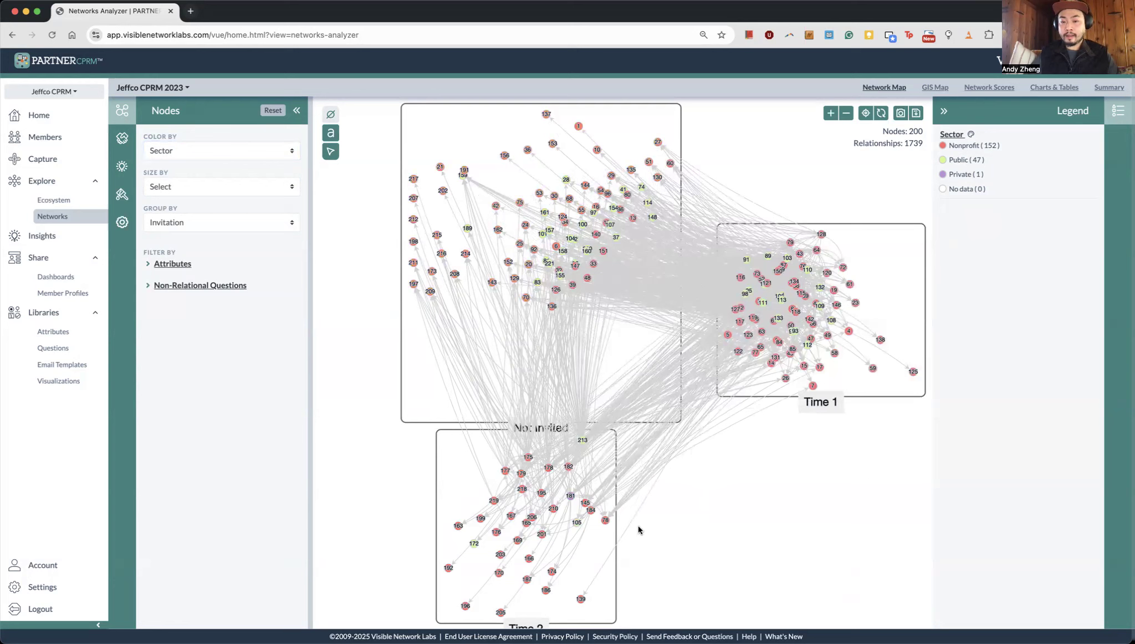
drag(611, 561, 726, 540)
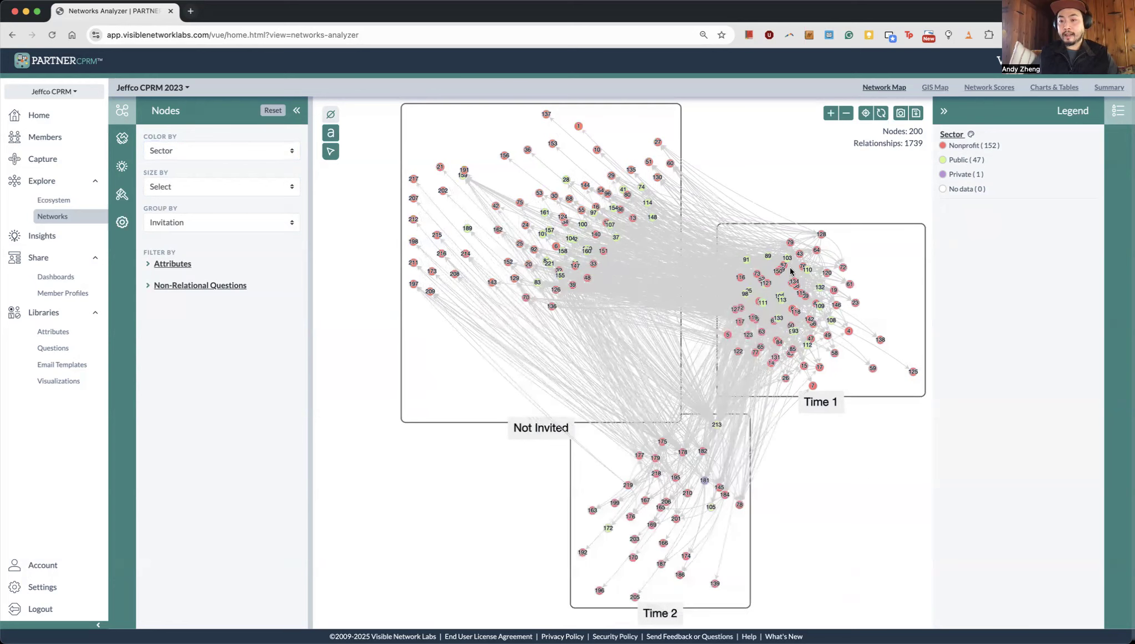
Inspect the connections of node 26 and other nodes in the Time 1 group
click(786, 378)
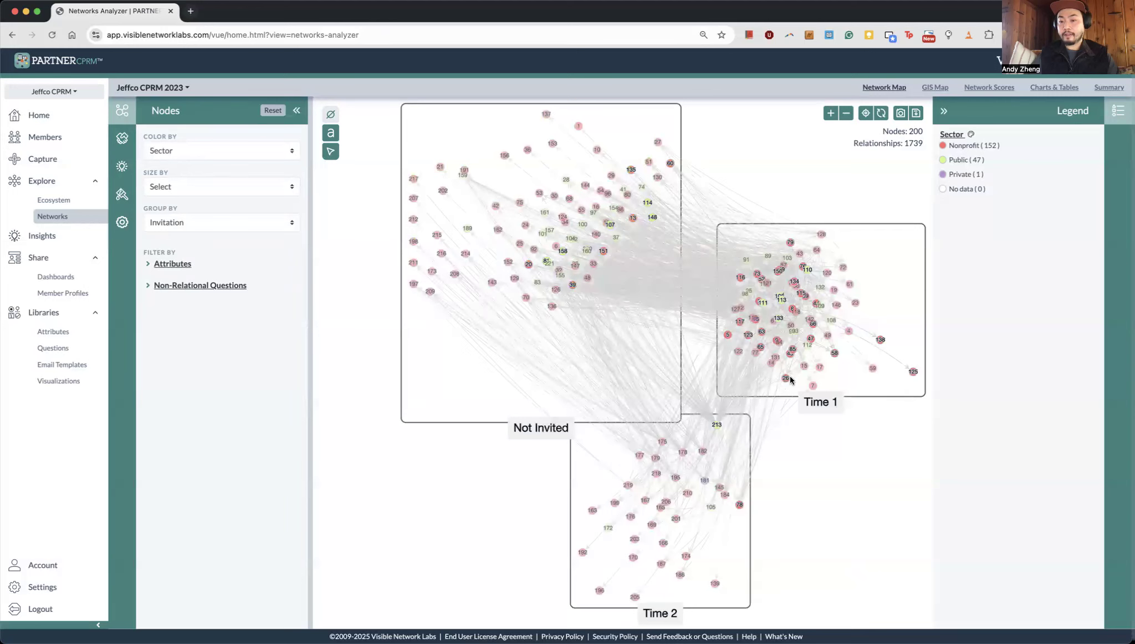
click(771, 551)
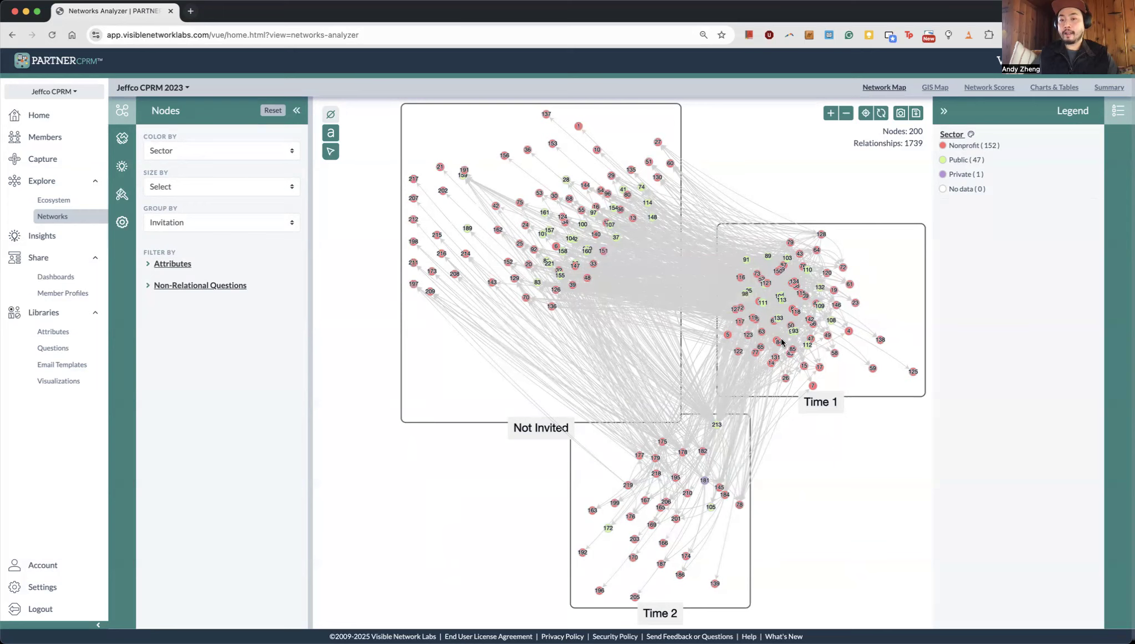
click(792, 283)
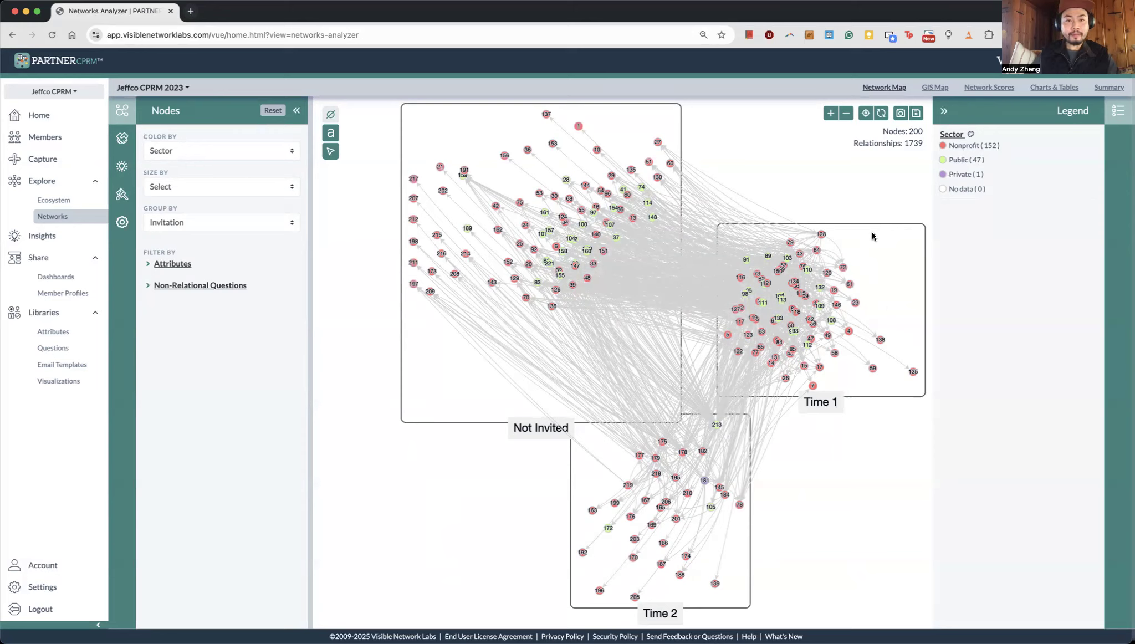
Remove the grouping by Invitation from the network map
click(198, 220)
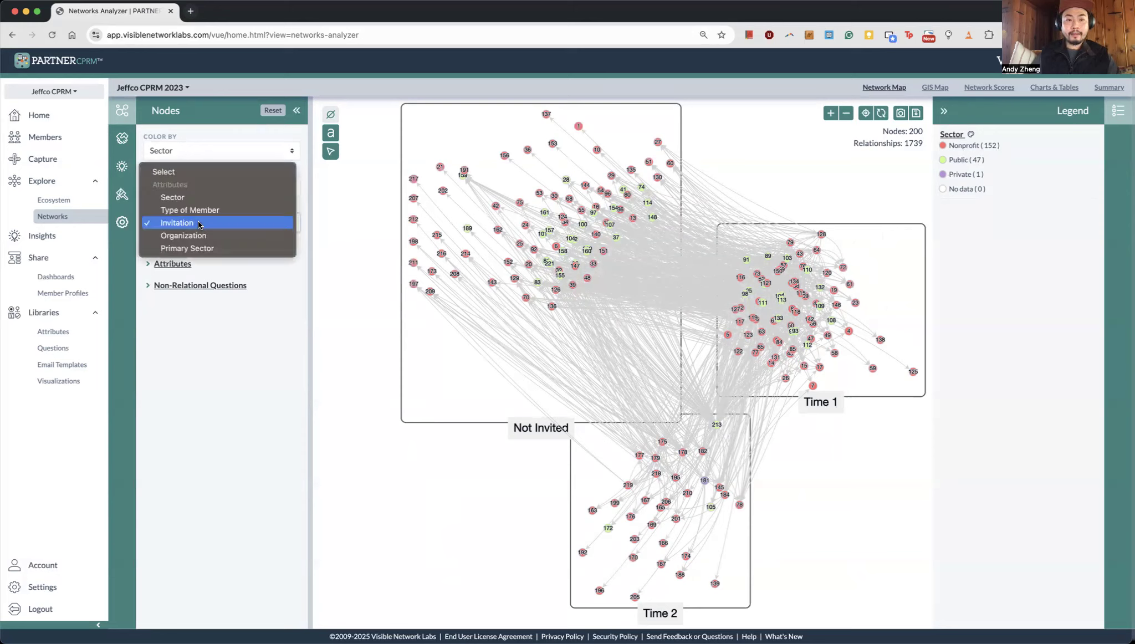
click(170, 178)
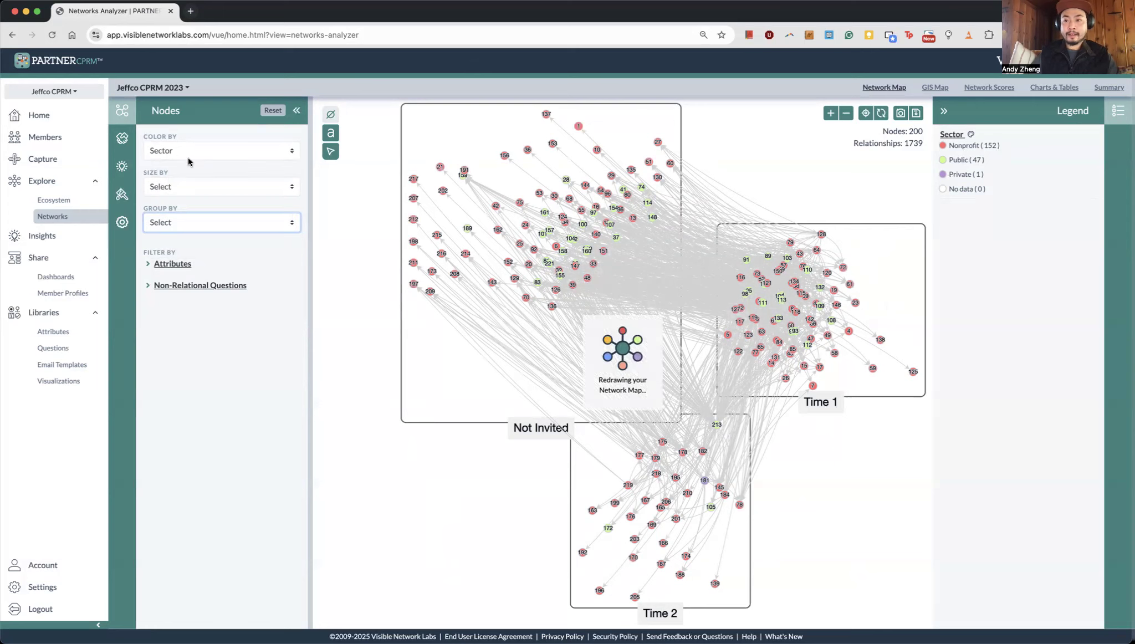
Rerun the ungrouped network map and filter the nodes by the City attribute to include only Denver
click(882, 114)
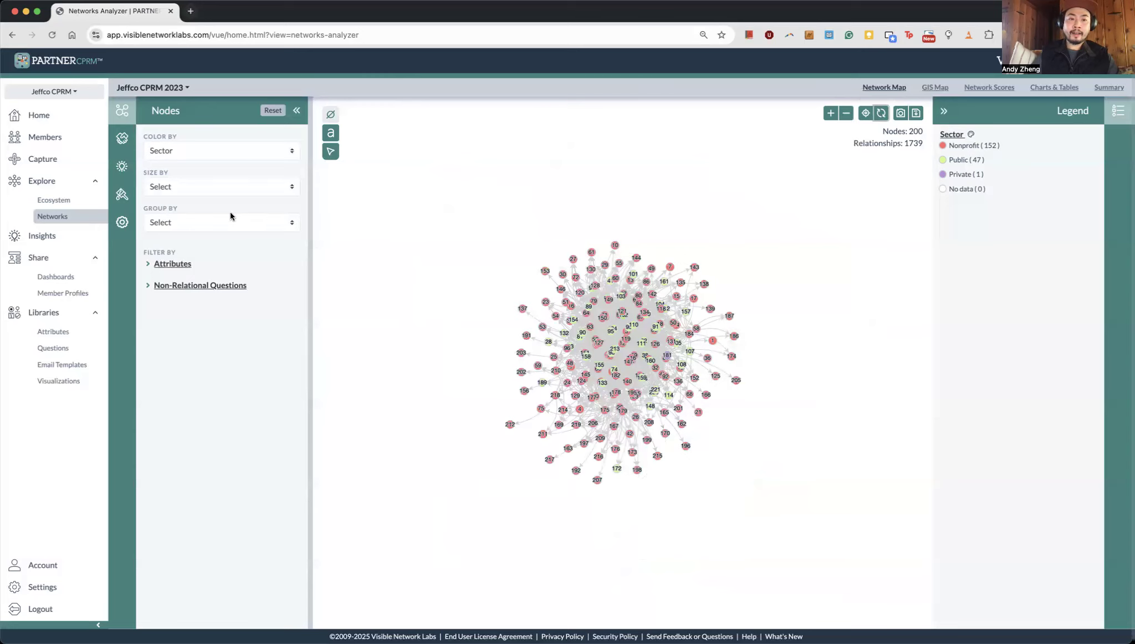
click(161, 265)
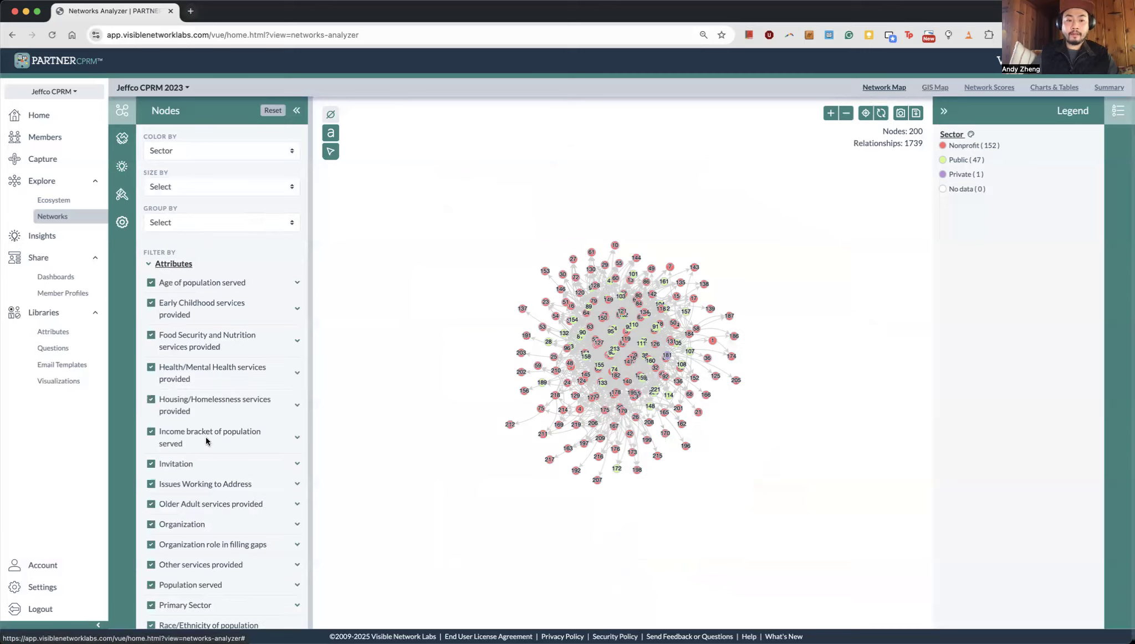
scroll(206, 447, down, 5)
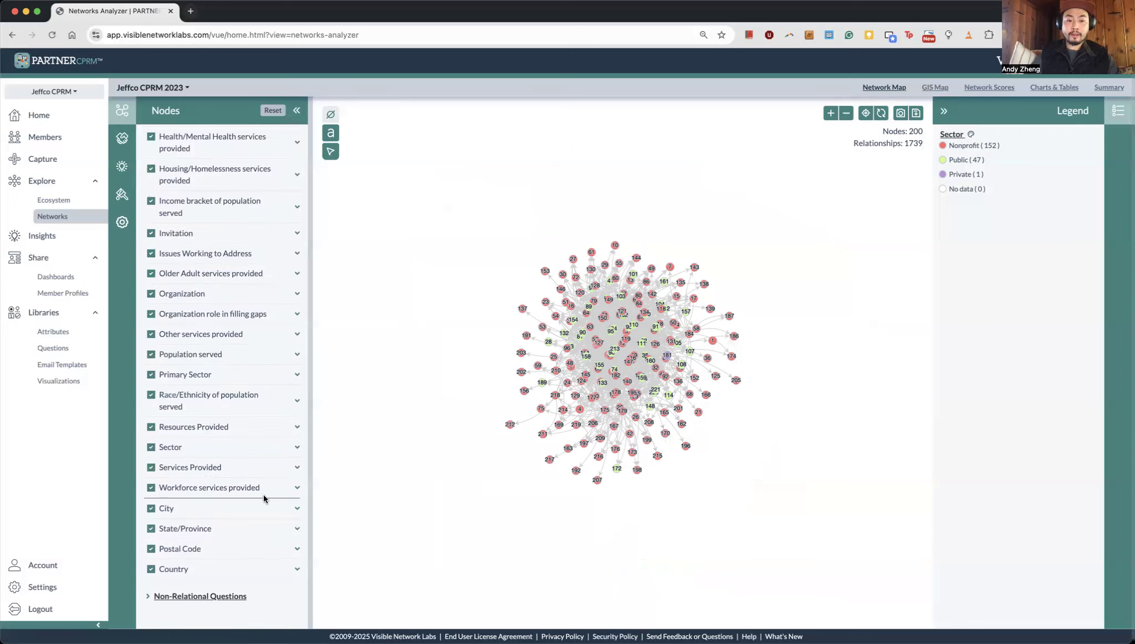
click(297, 509)
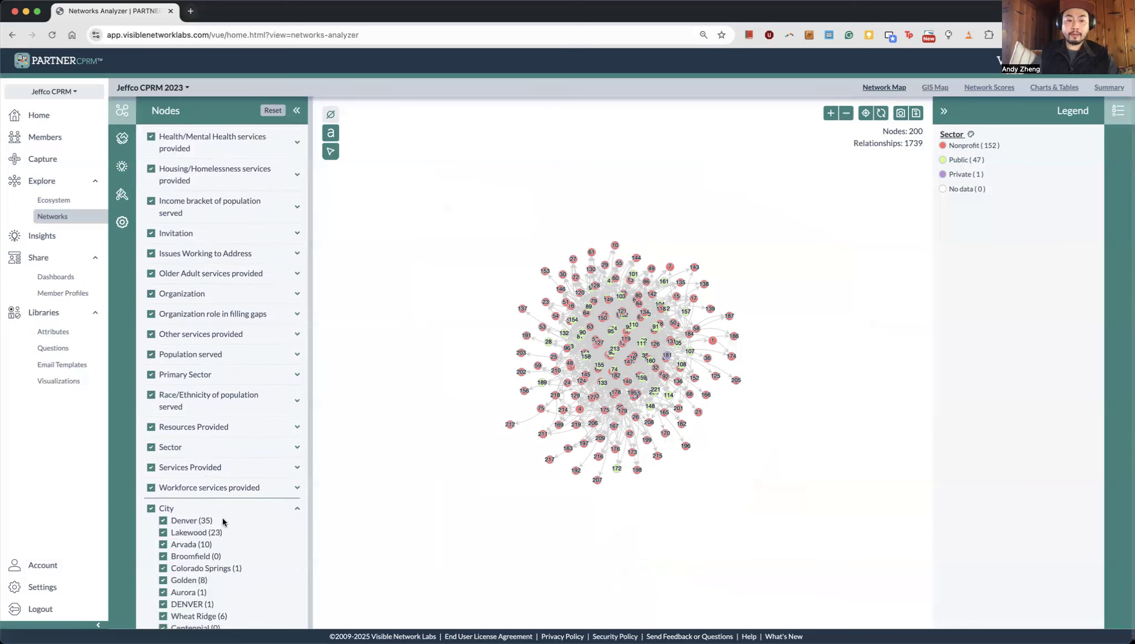
scroll(223, 521, down, 2)
click(151, 404)
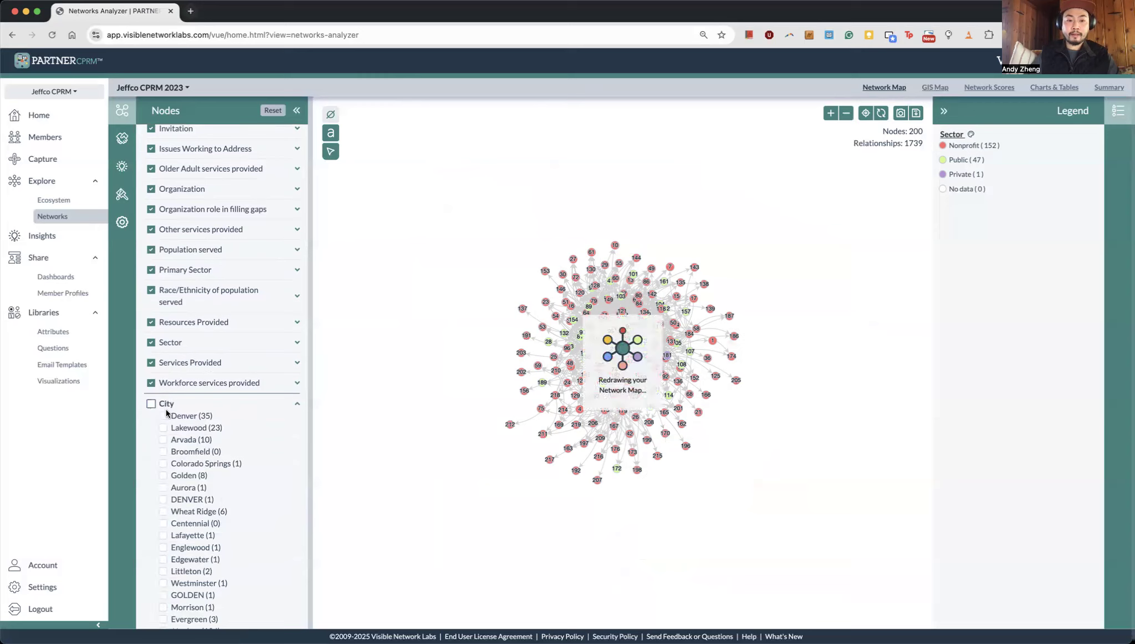
click(163, 416)
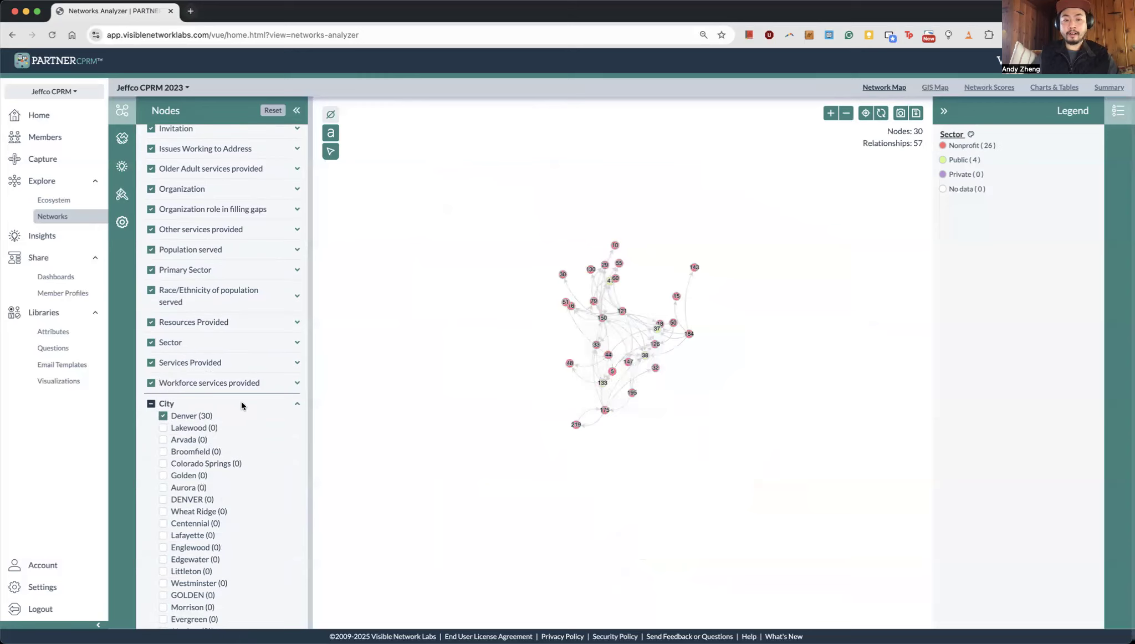
Collapse the node settings and rerun the map layout for the Denver nodes
click(298, 110)
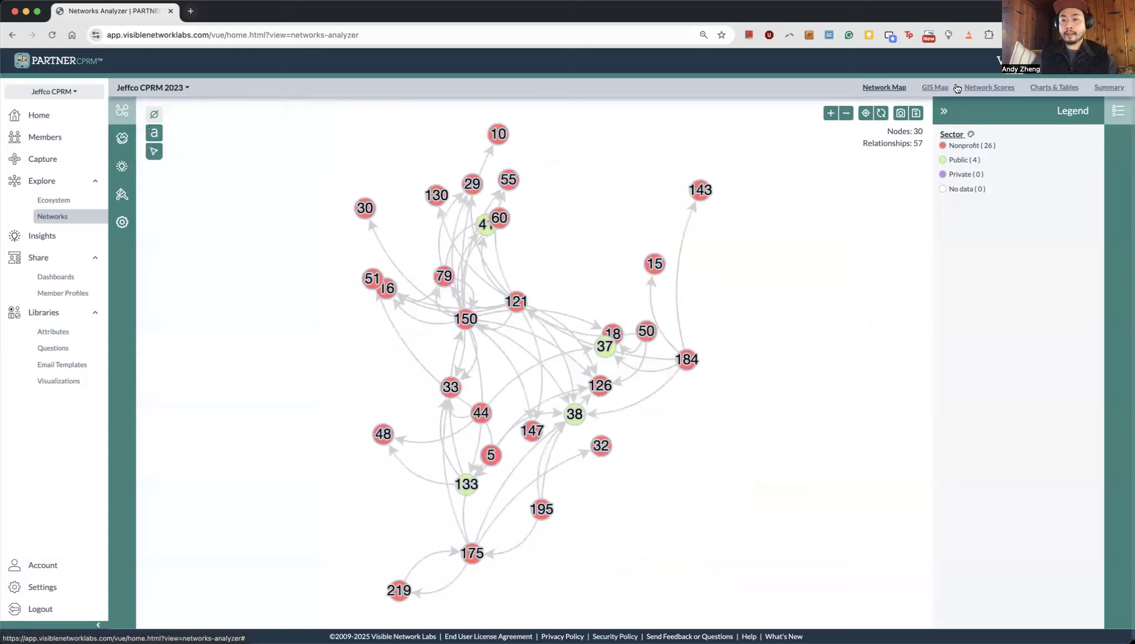
click(881, 113)
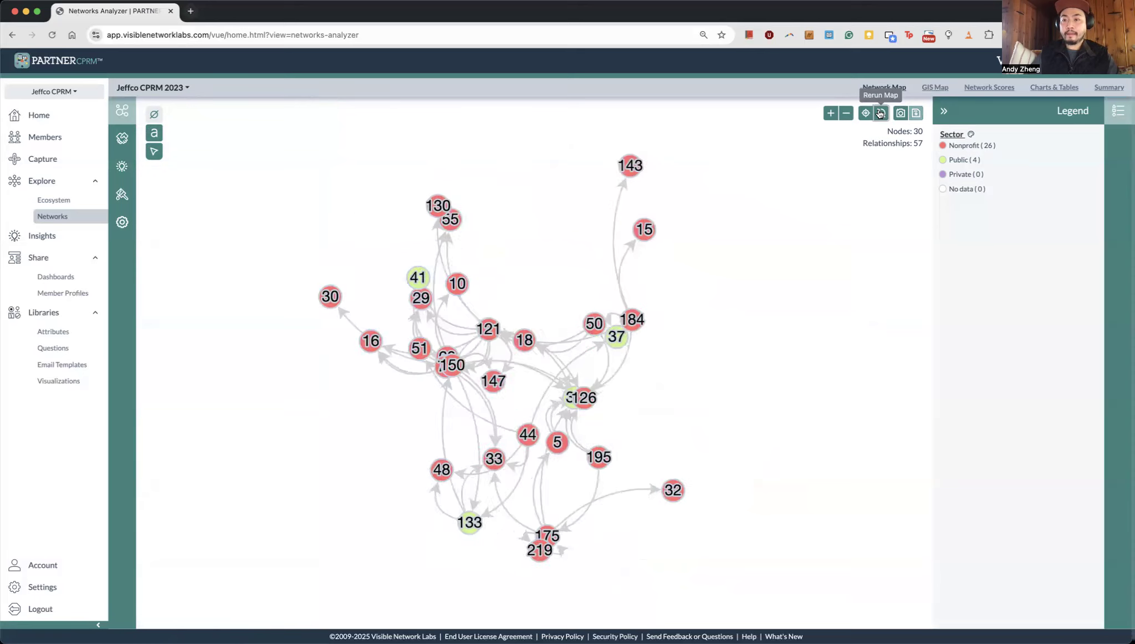
drag(760, 285, 793, 269)
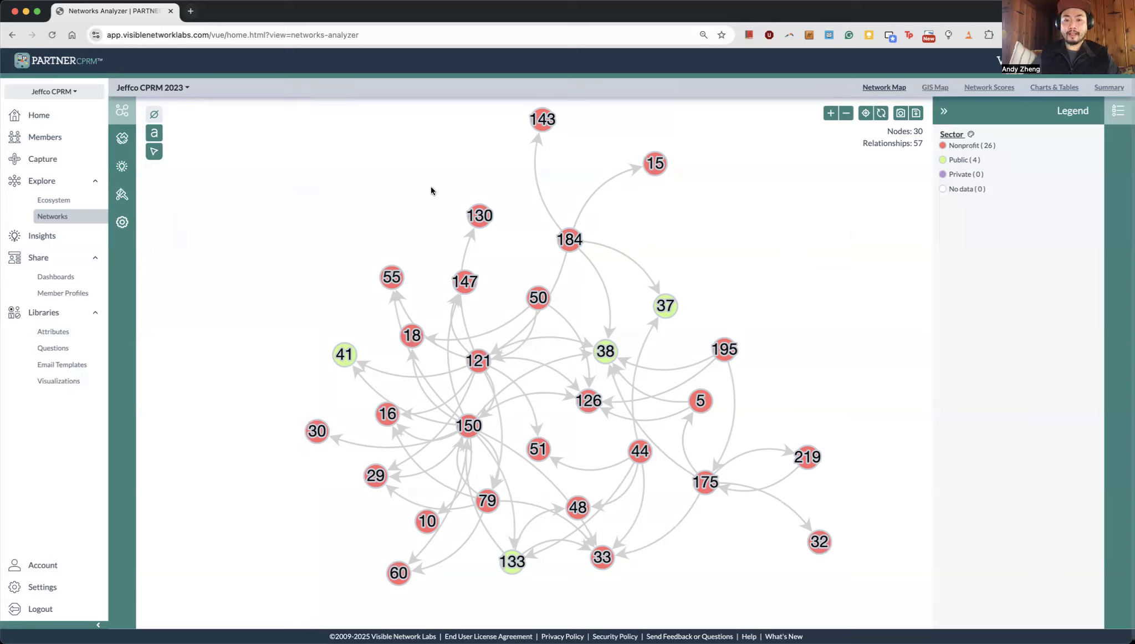
Color the relationships by Question 23, on how the relationship with each partner was developed
click(121, 138)
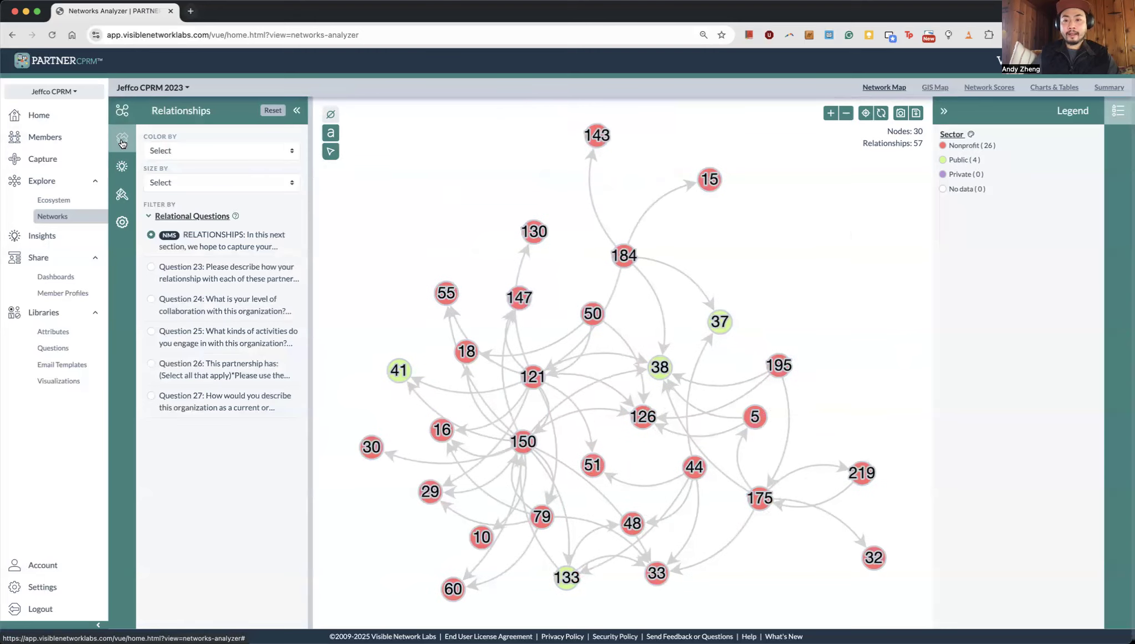
click(178, 152)
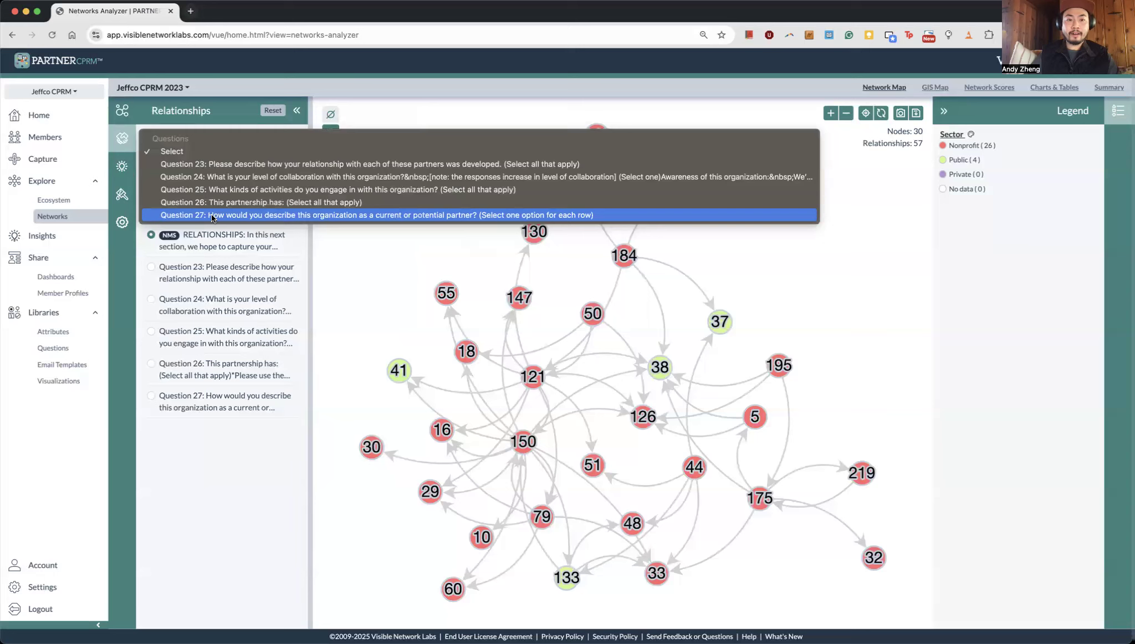
click(239, 164)
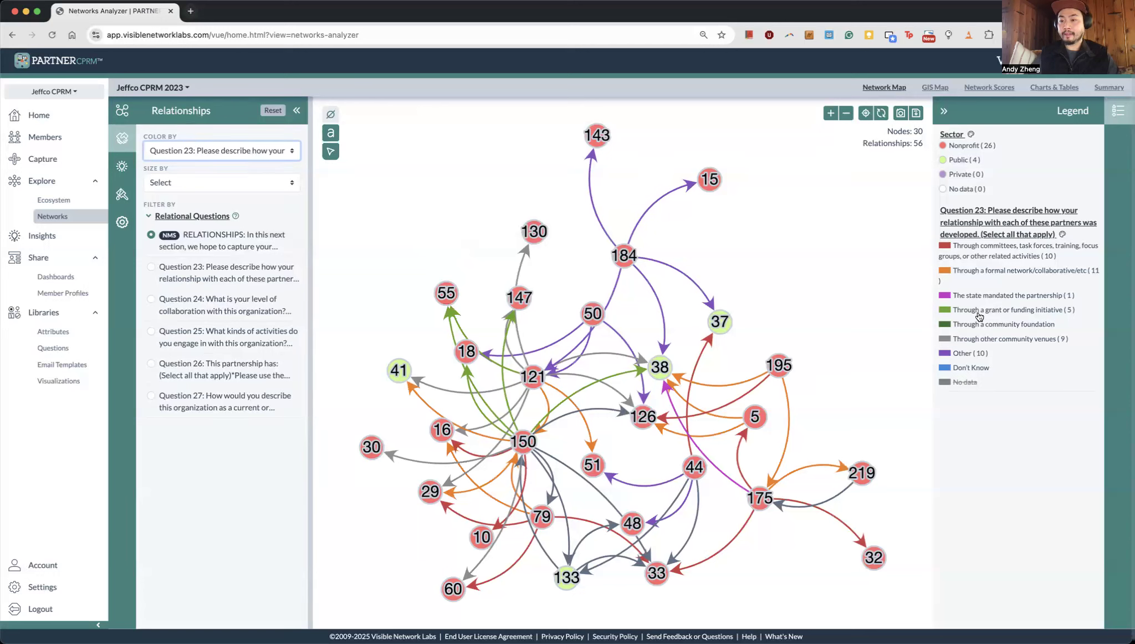
Hide and restore the Other relationship category in the Question 23 legend
click(964, 355)
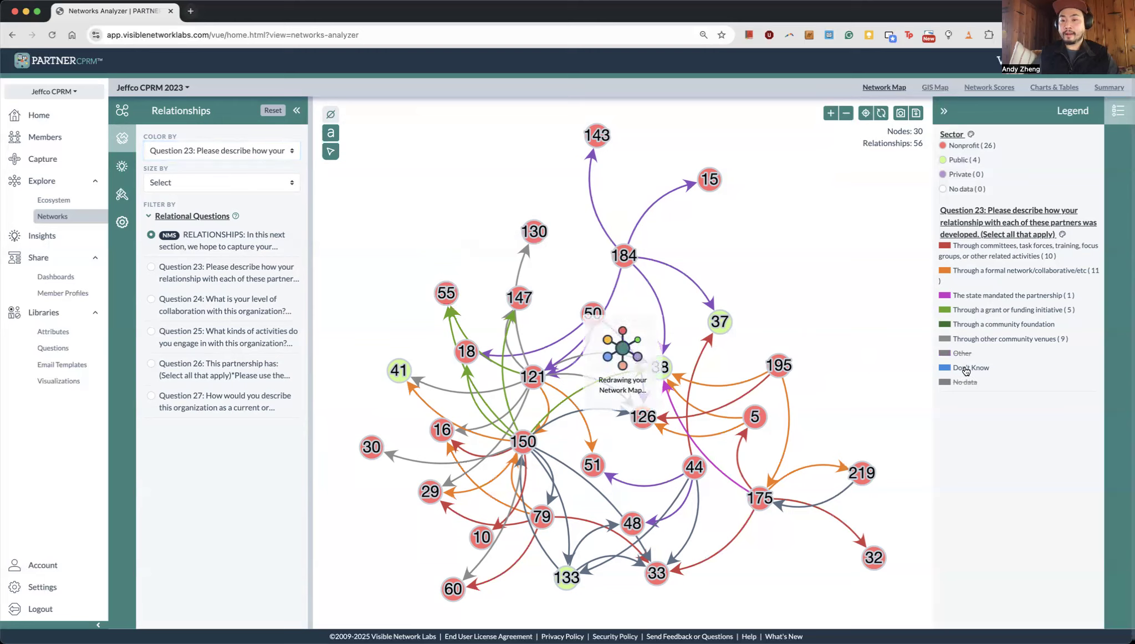
click(966, 370)
click(962, 356)
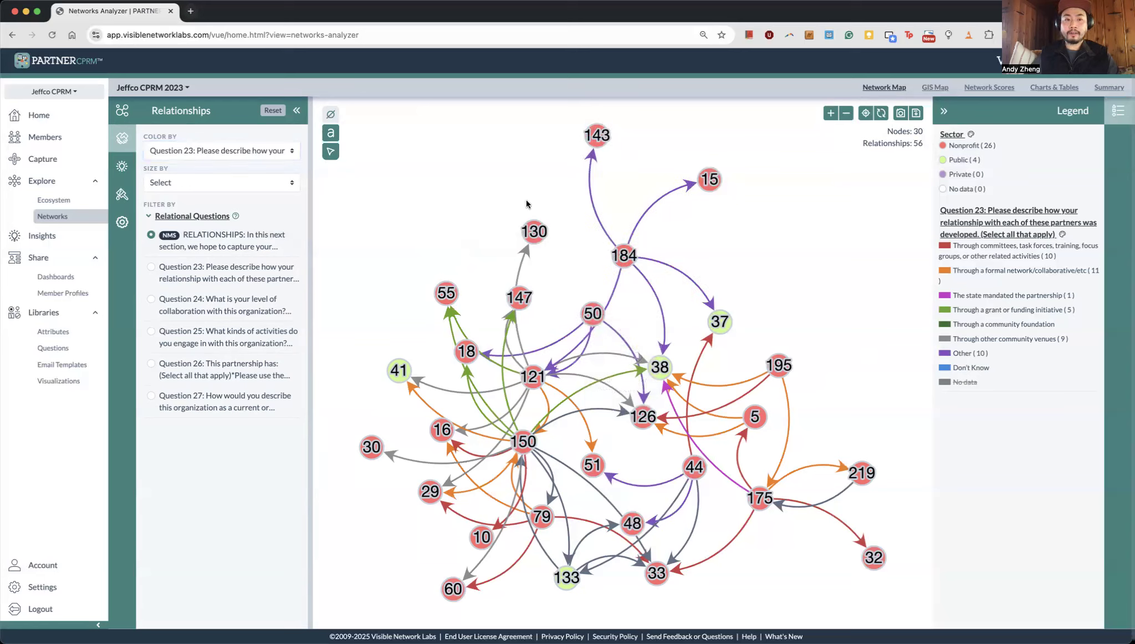
Try sizing the relationship lines by Question 23, and clear that sizing again
click(160, 186)
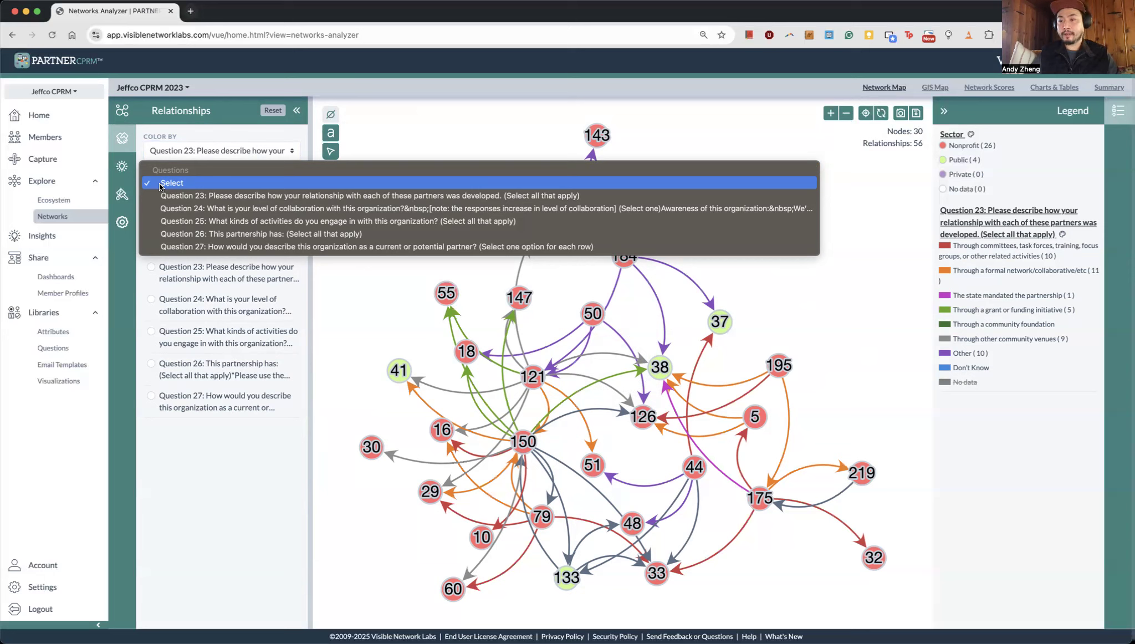
click(176, 196)
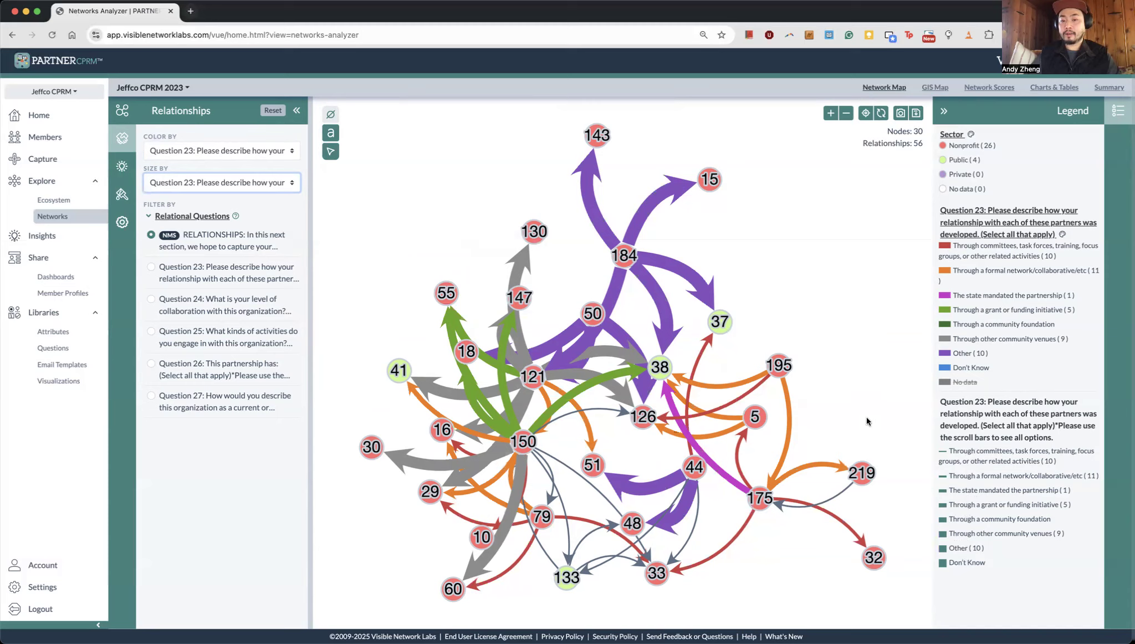
click(264, 184)
click(233, 170)
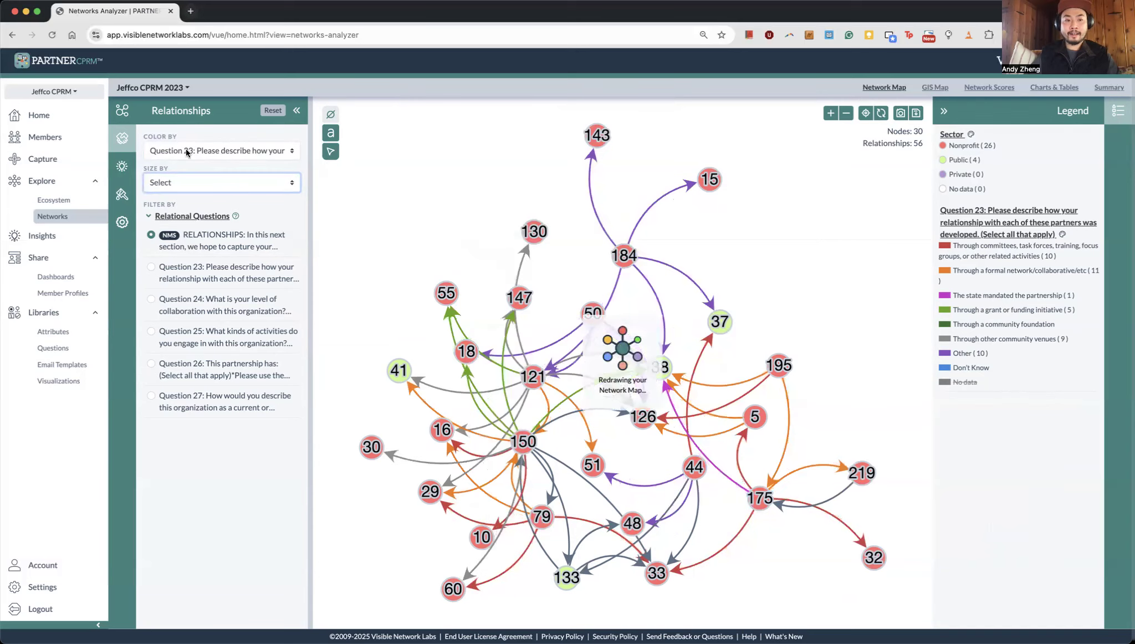
Open the Insights Library and choose the Centralized vs Decentralized category
click(126, 167)
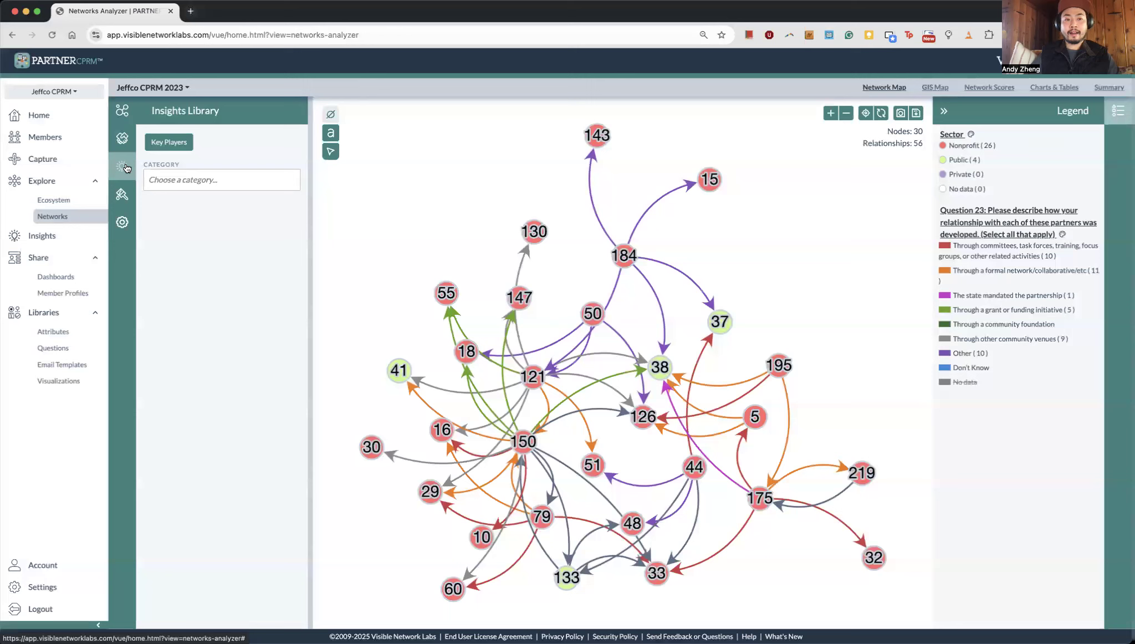
click(175, 181)
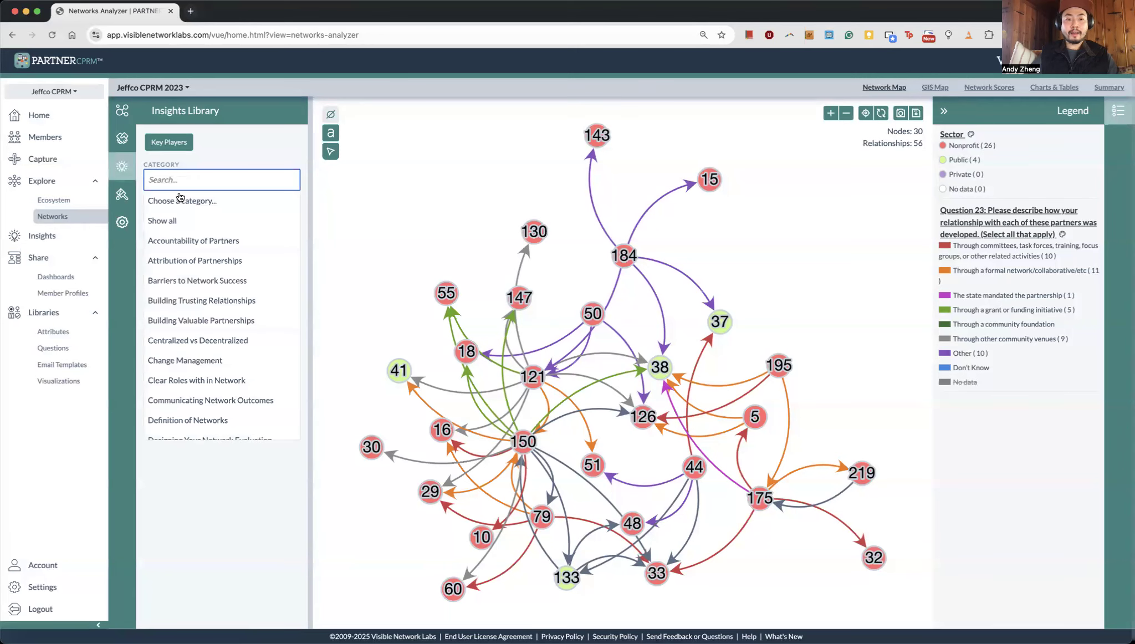
scroll(210, 304, down, 1)
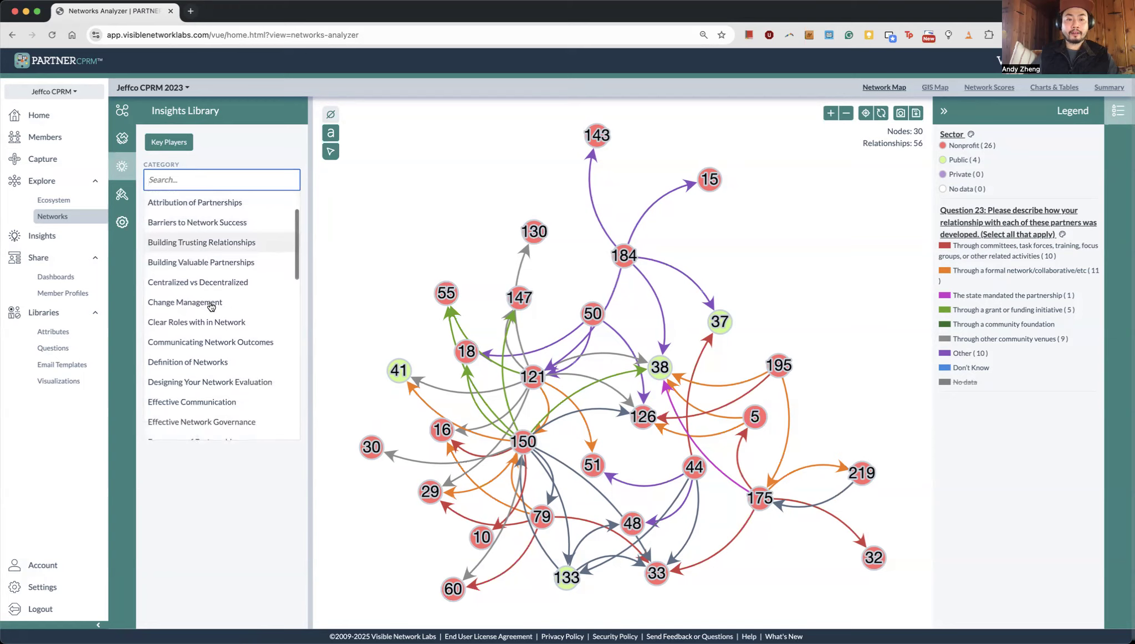
scroll(211, 306, down, 1)
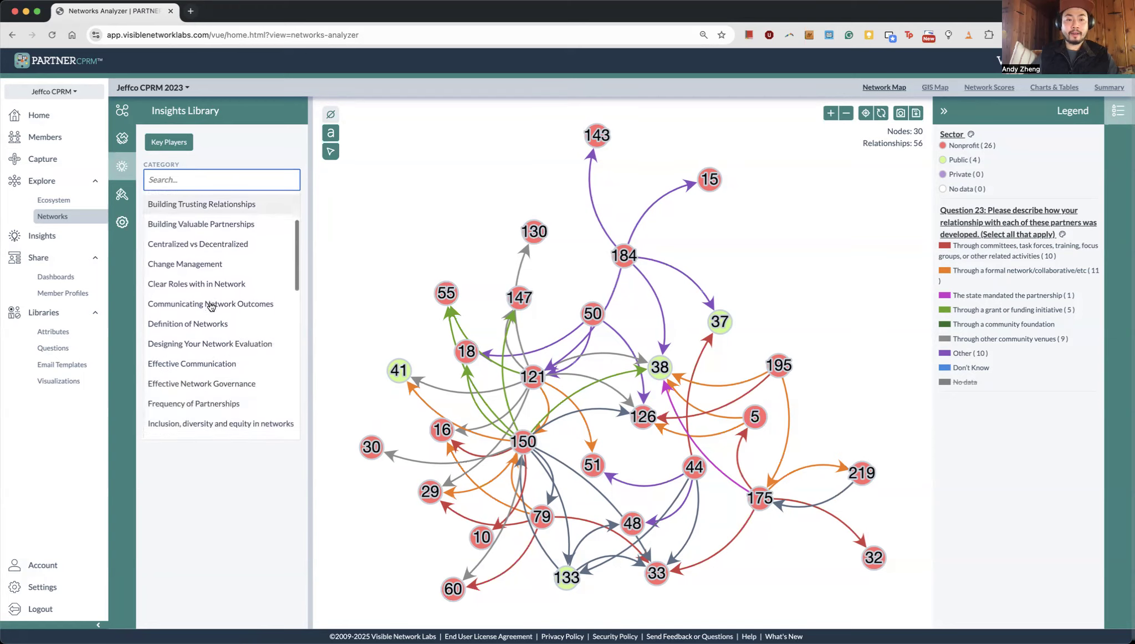
click(216, 247)
Review the What the Science Says, Questions to Ask and VNL Advice sections of the Centralized vs Decentralized insights
click(157, 226)
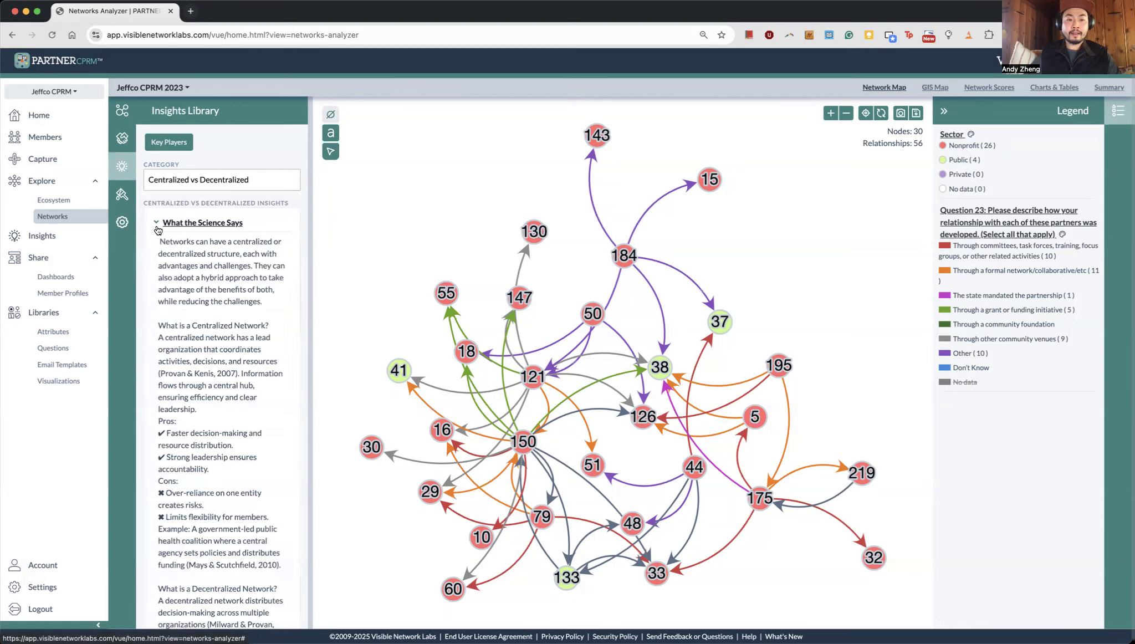
scroll(158, 228, down, 3)
scroll(158, 217, up, 3)
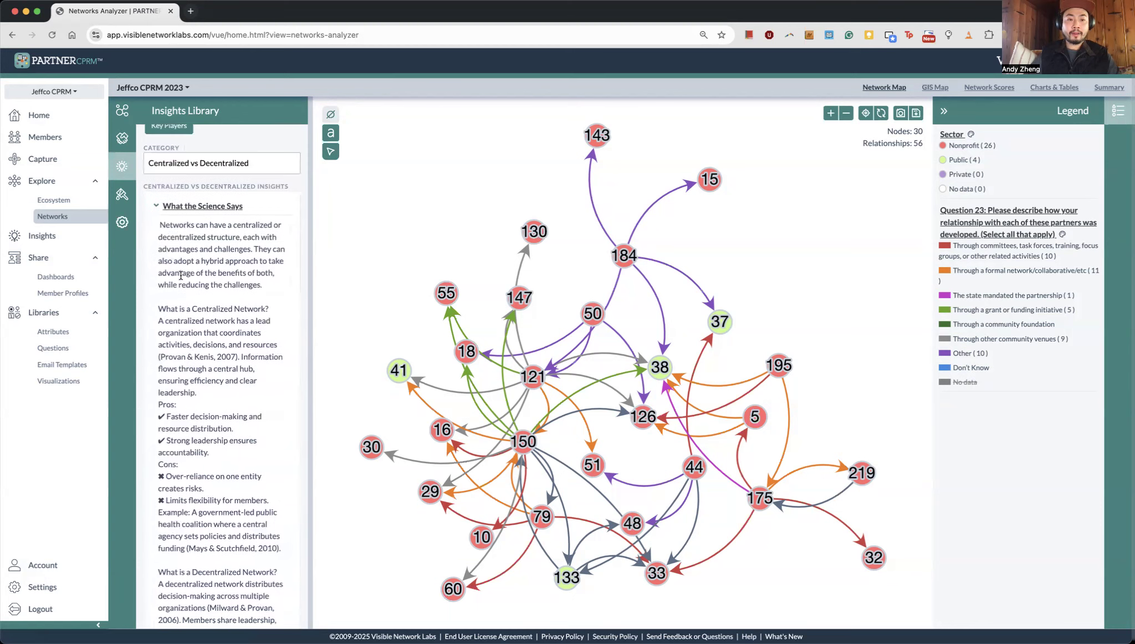
click(155, 203)
click(155, 238)
click(154, 238)
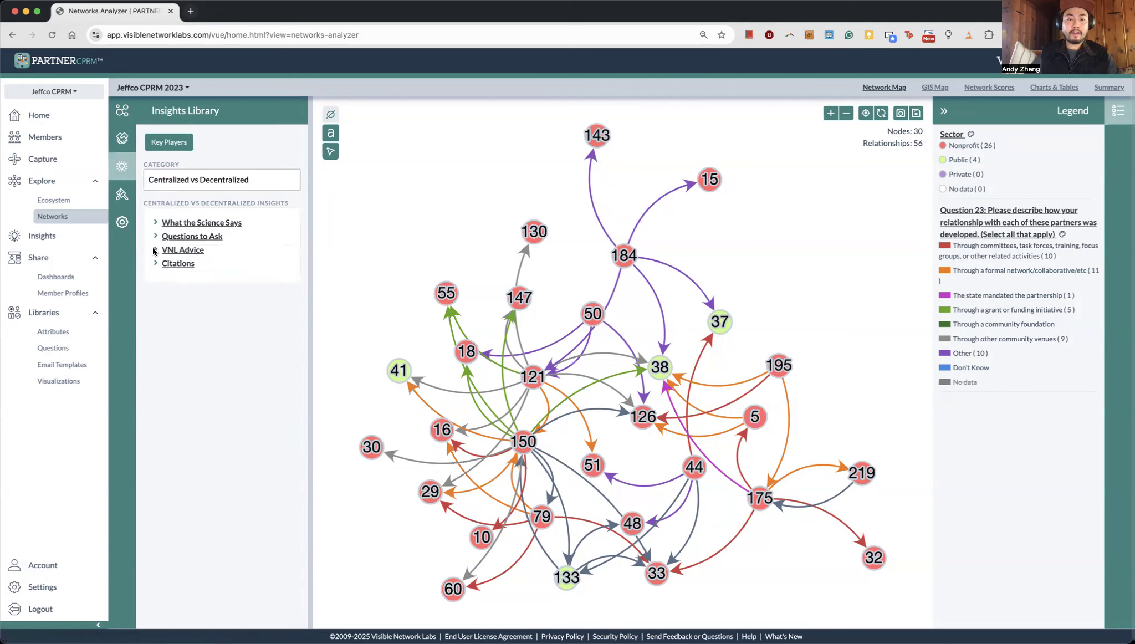
click(154, 250)
click(155, 250)
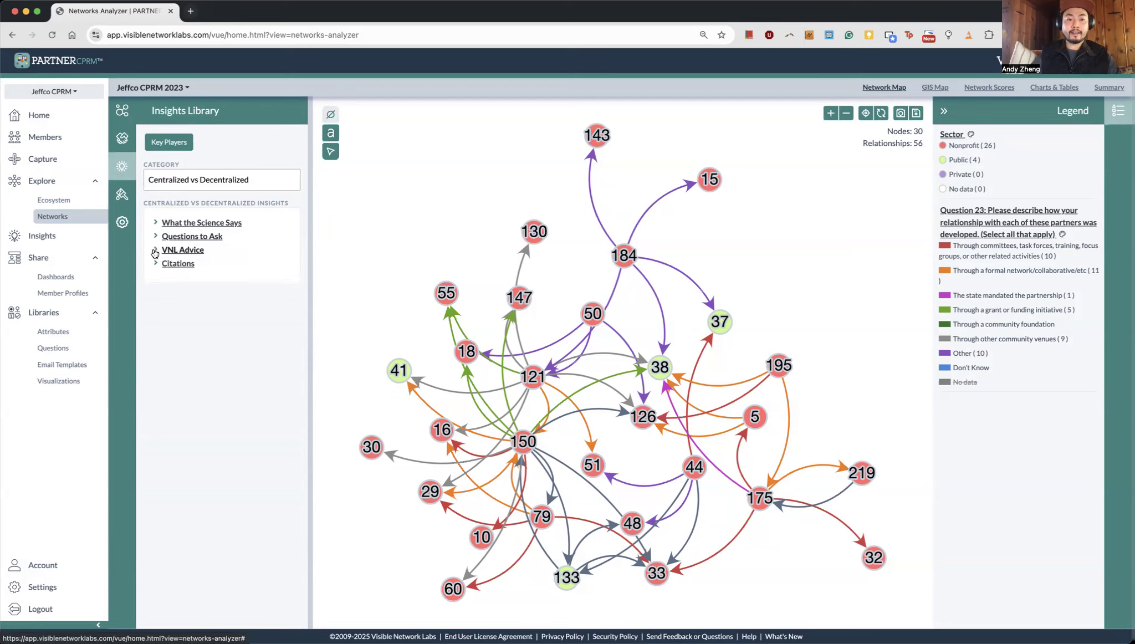
View the Key Players Summary by map label and by member name, and close it
click(179, 144)
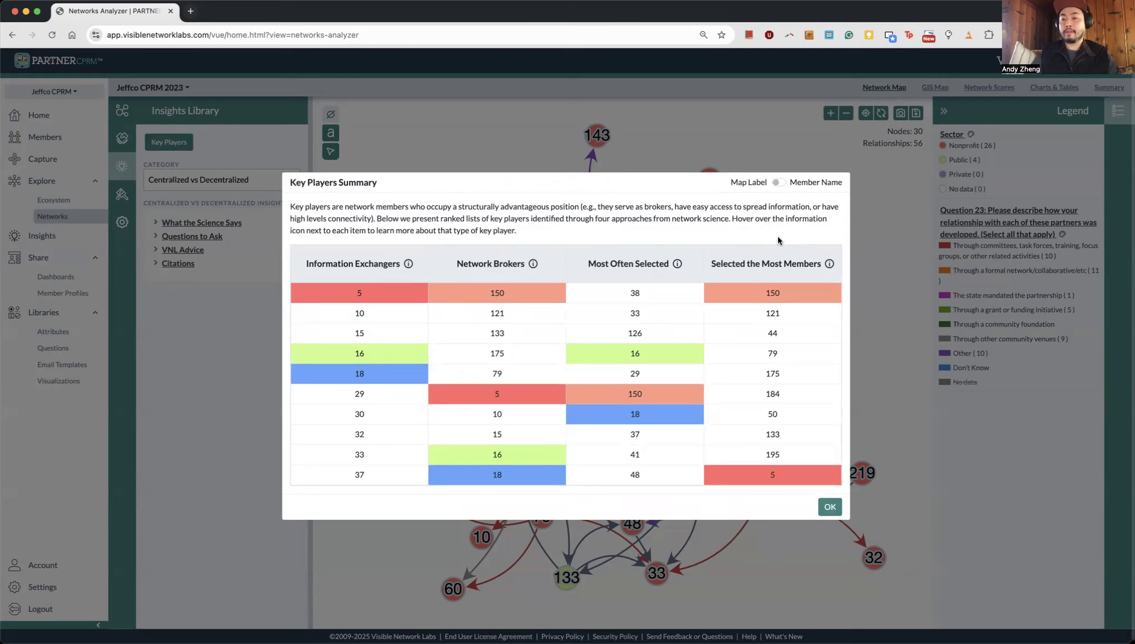
click(779, 182)
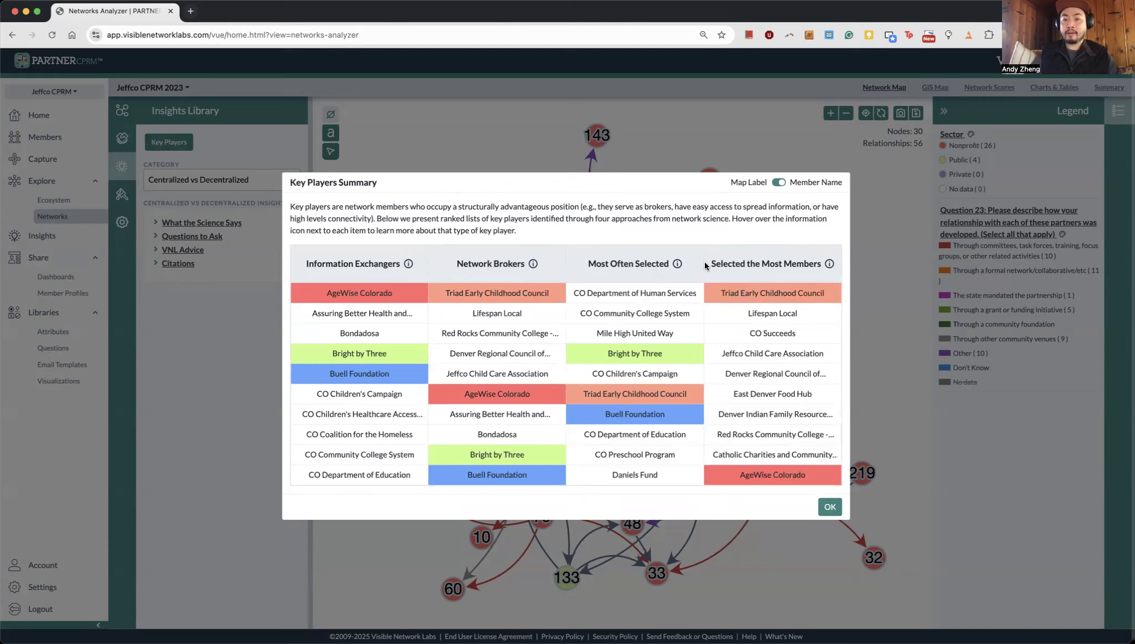
click(780, 183)
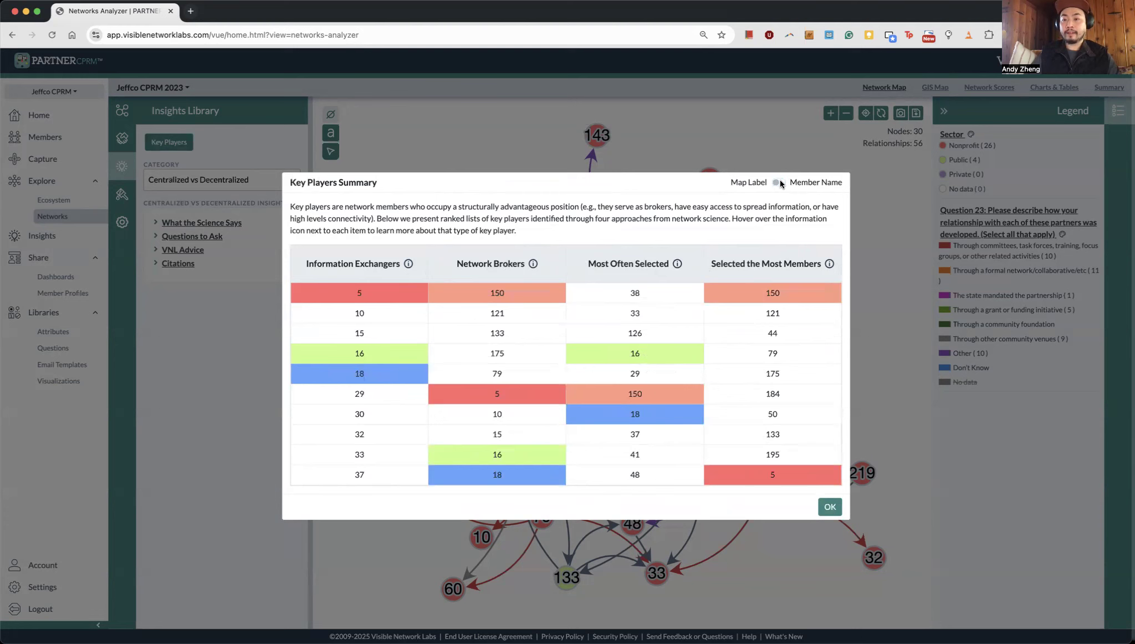
click(779, 183)
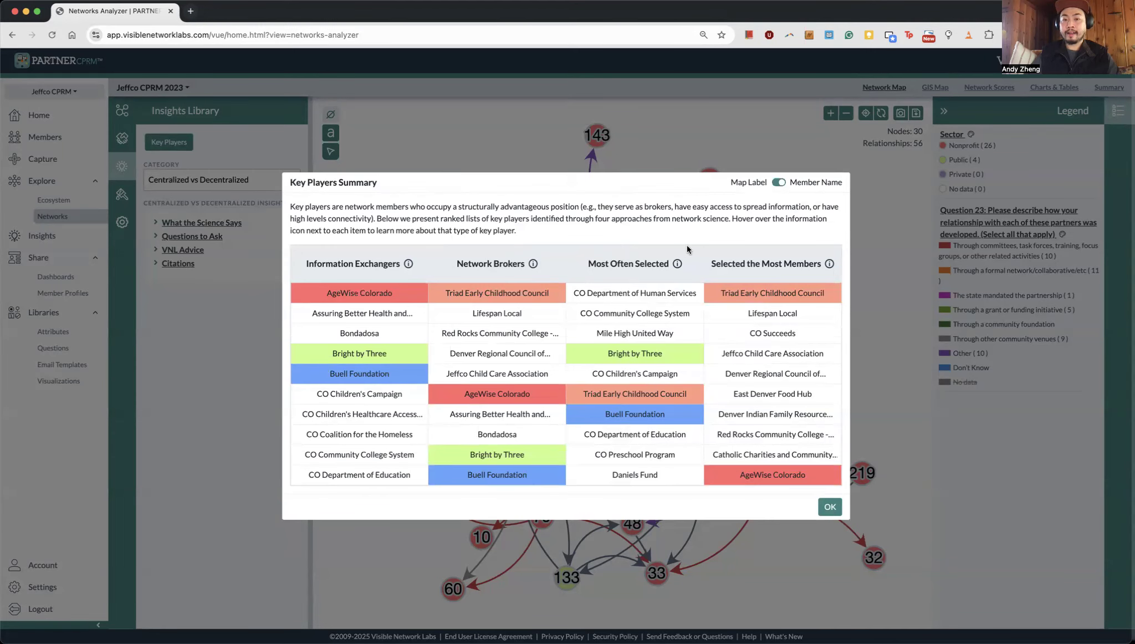
click(830, 506)
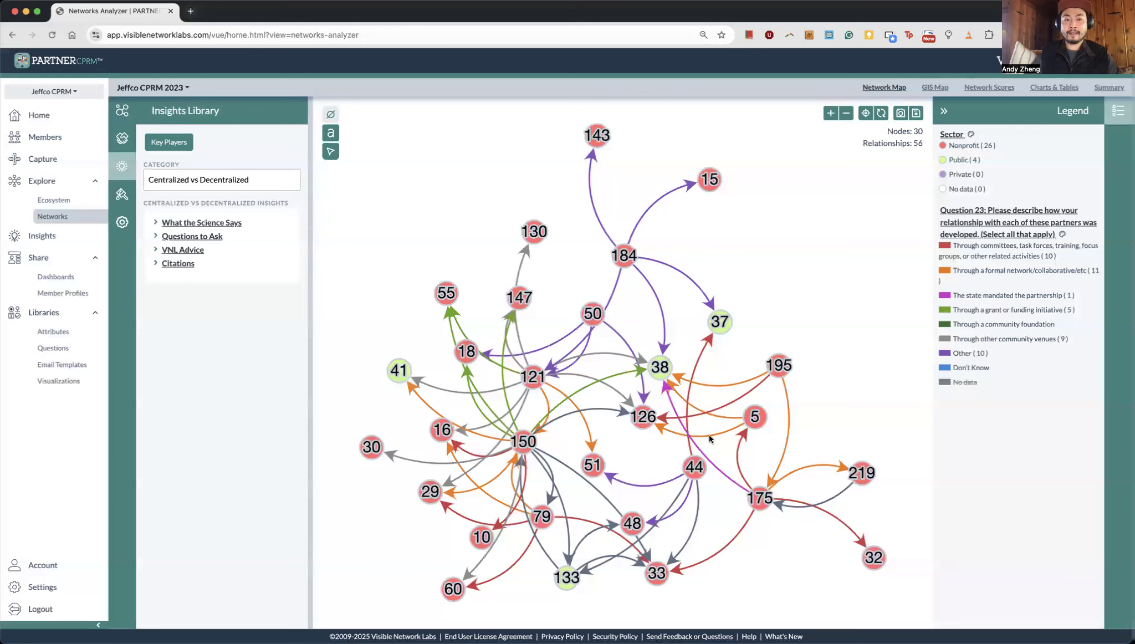
Reduce the node label size slightly in the map styling
click(125, 192)
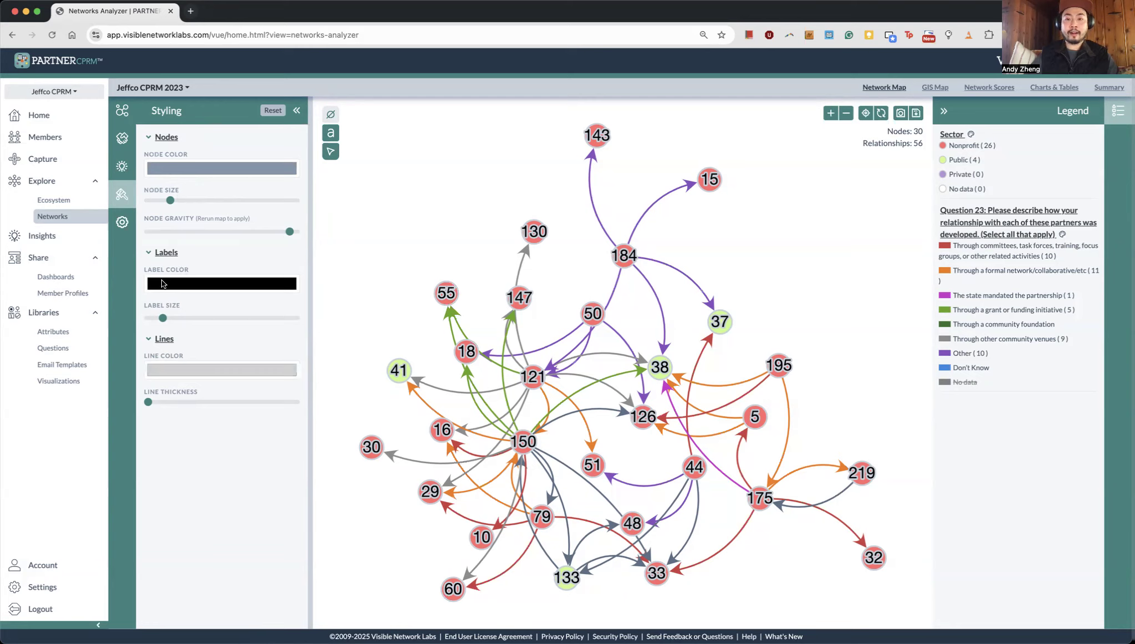
click(173, 318)
click(194, 318)
click(156, 318)
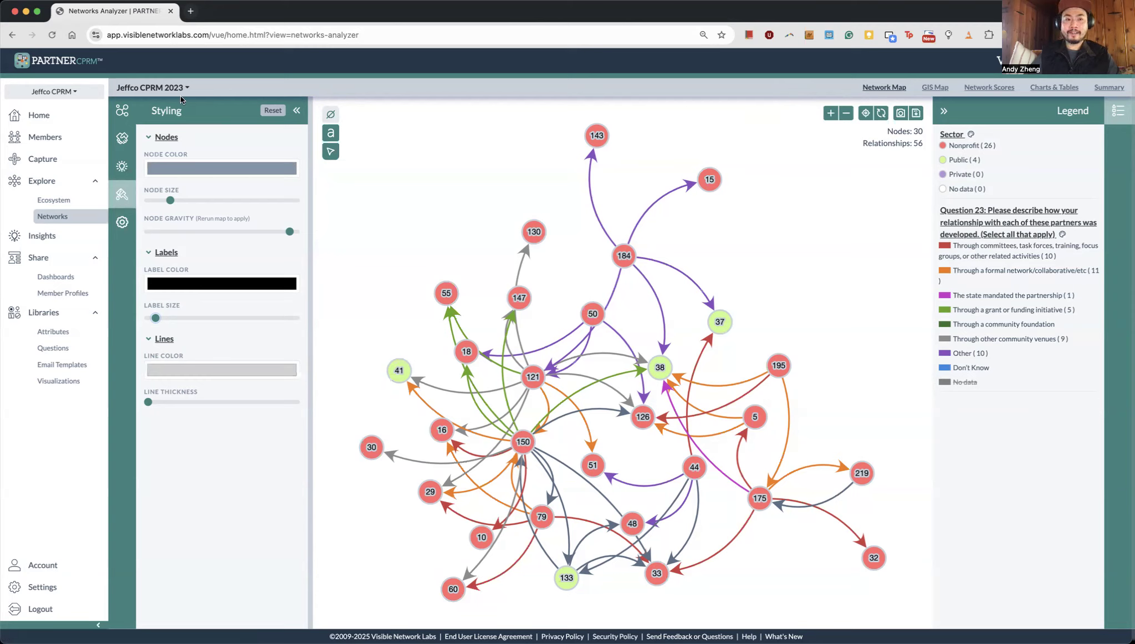
click(125, 113)
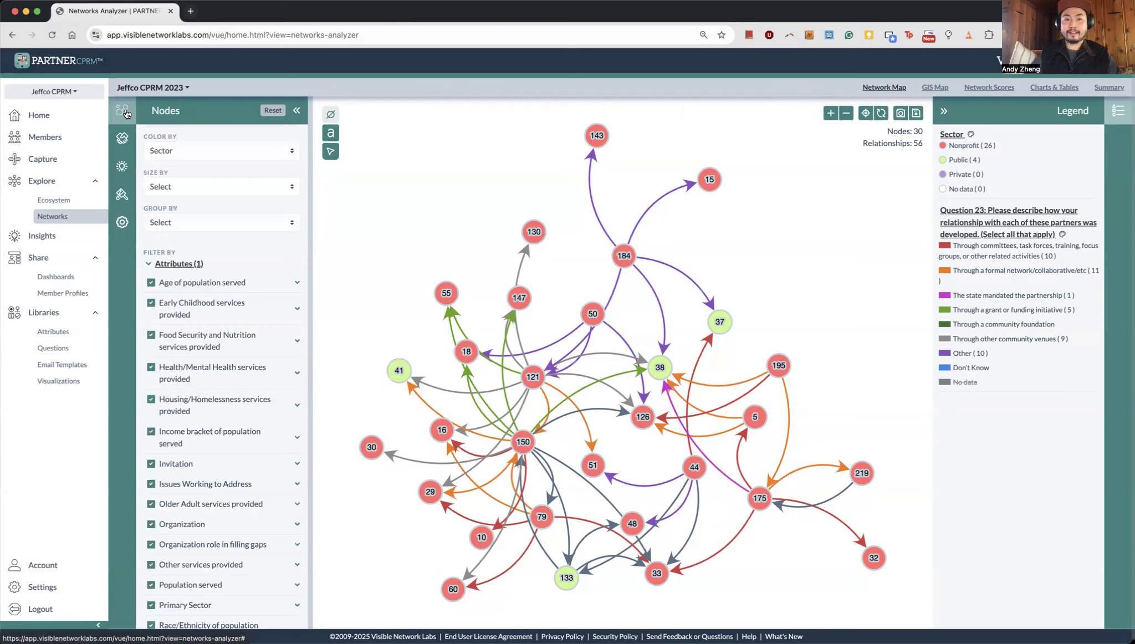
click(124, 137)
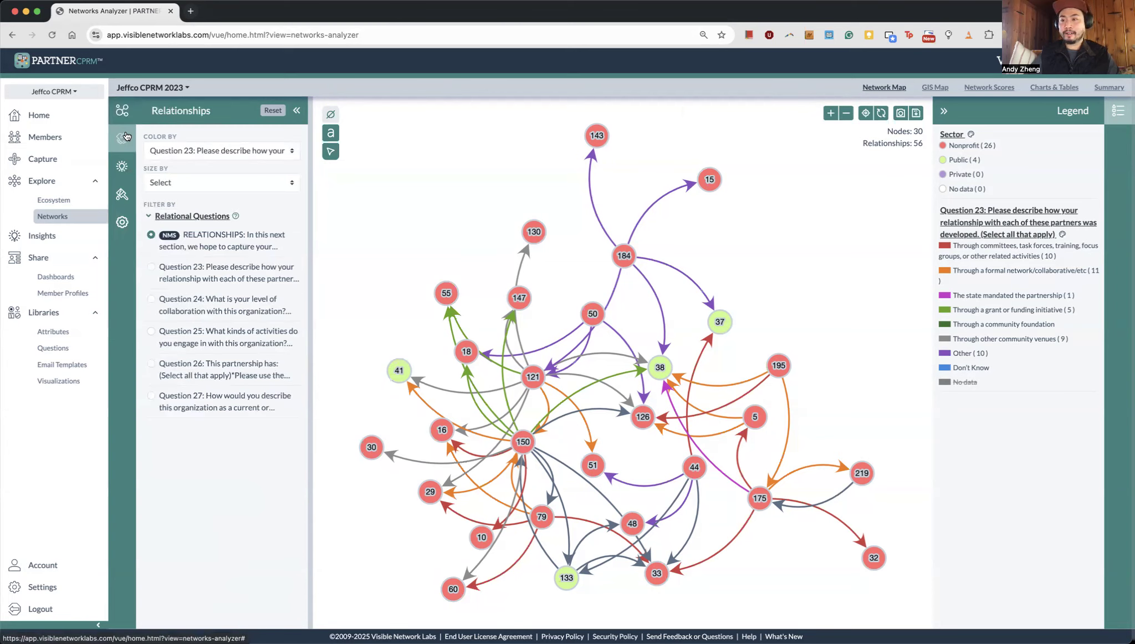